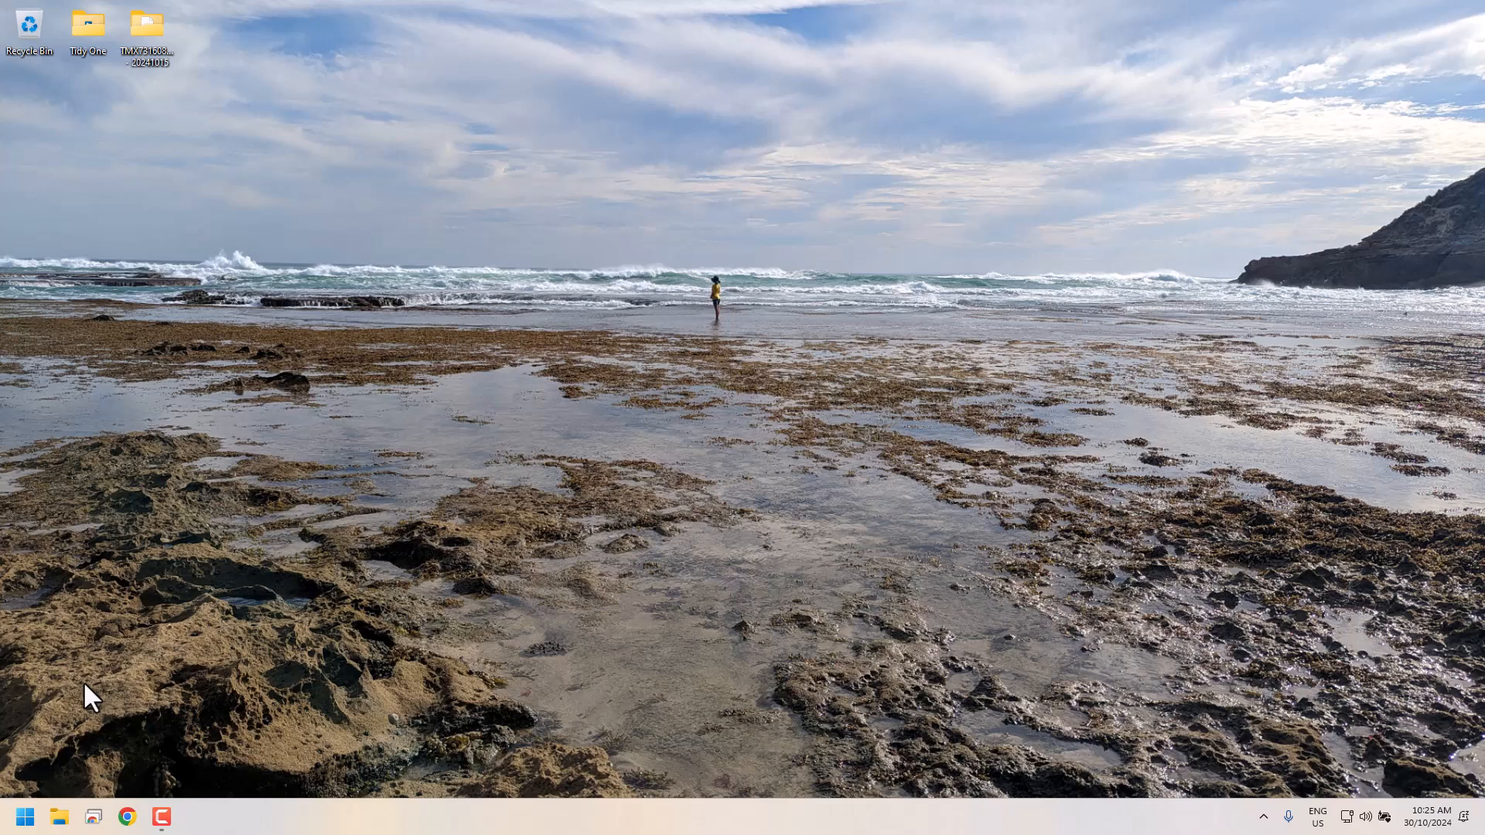
Launch the Trimble MX Import And Upload Tool and enlarge the Local Catalog area below the map
left_click(25, 816)
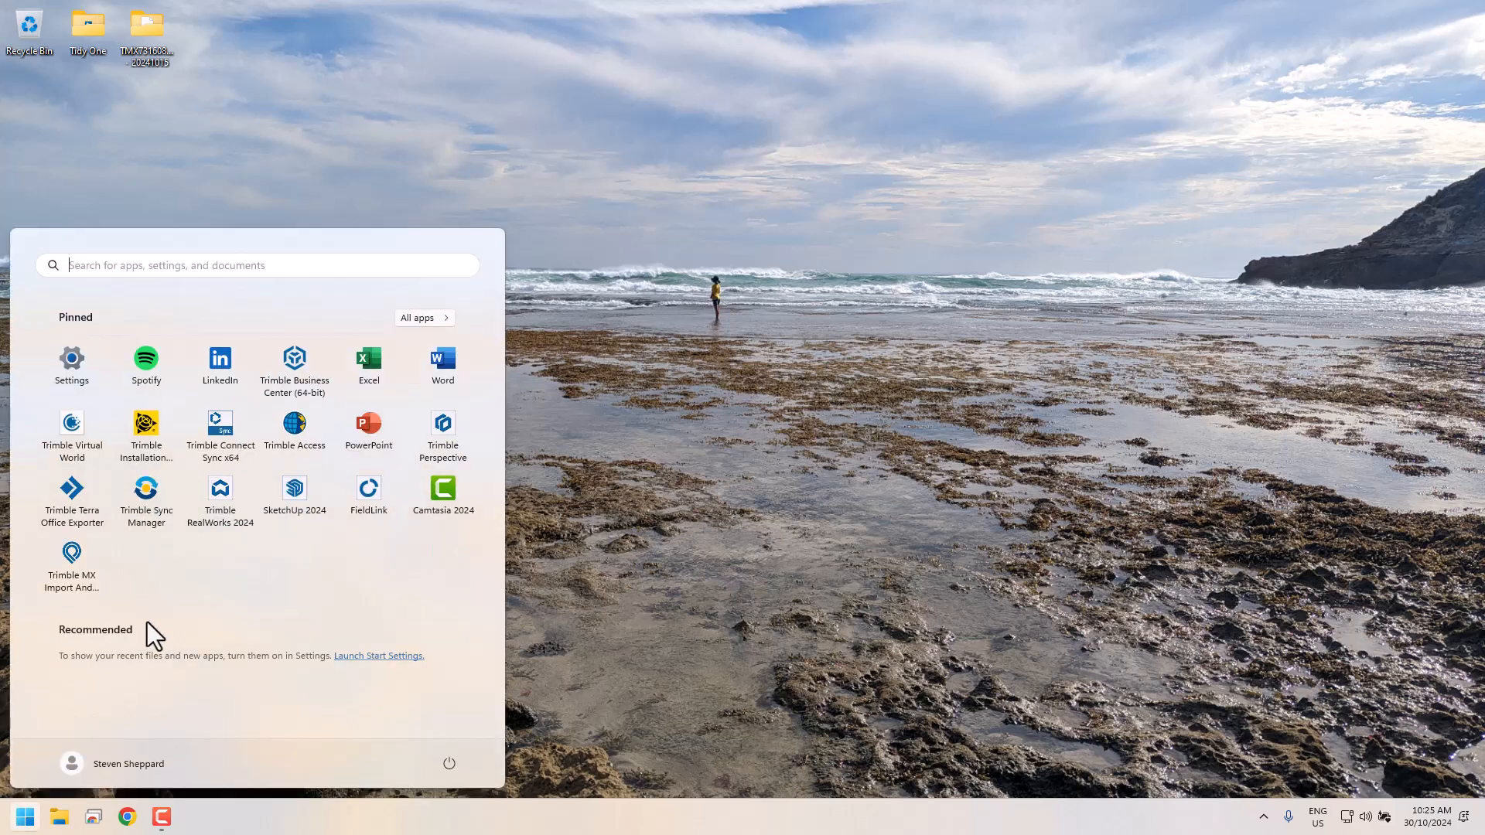
left_click(71, 568)
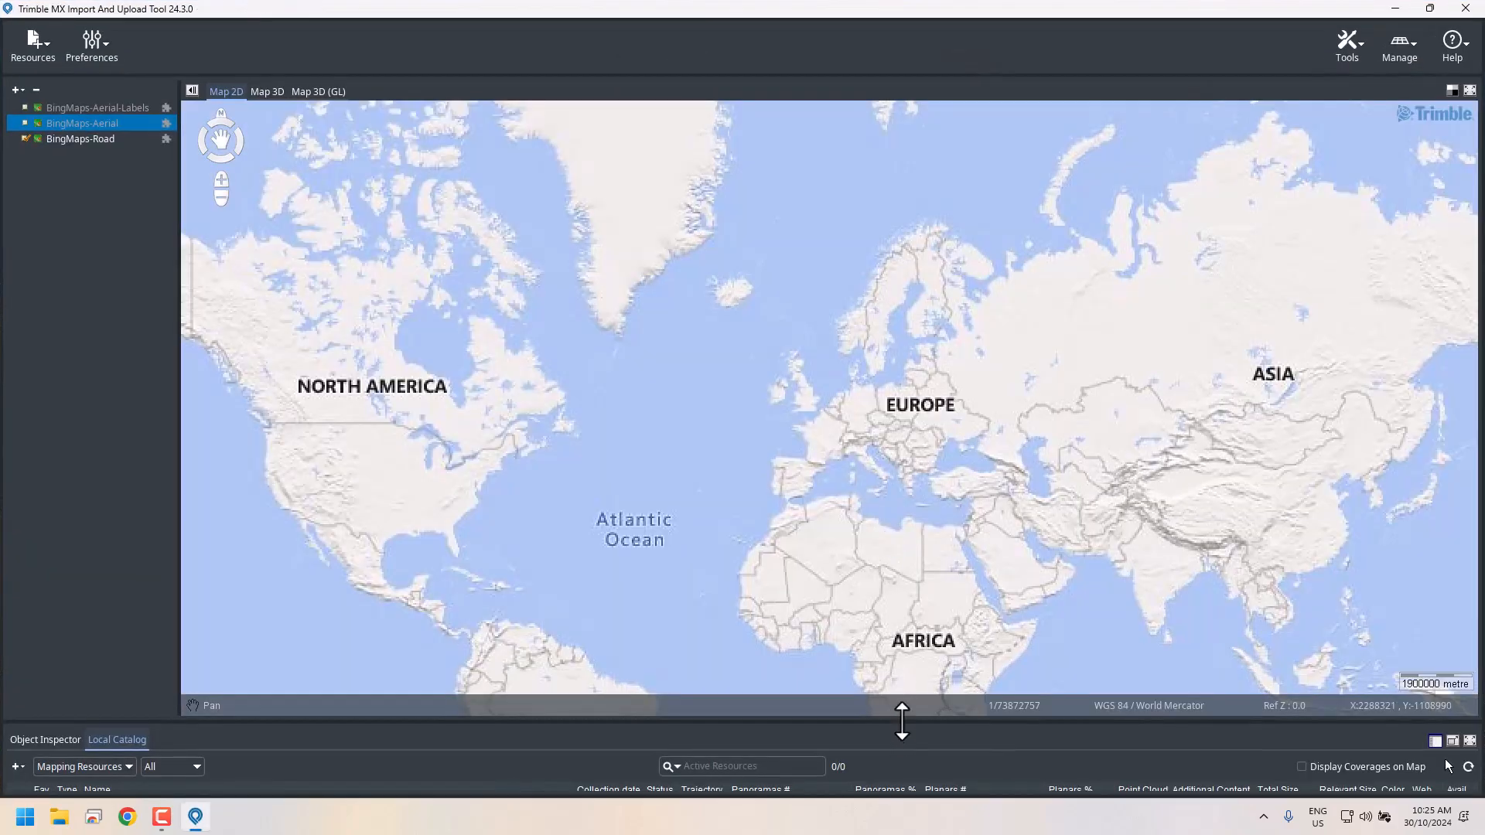
left_click_drag(900, 718, 895, 542)
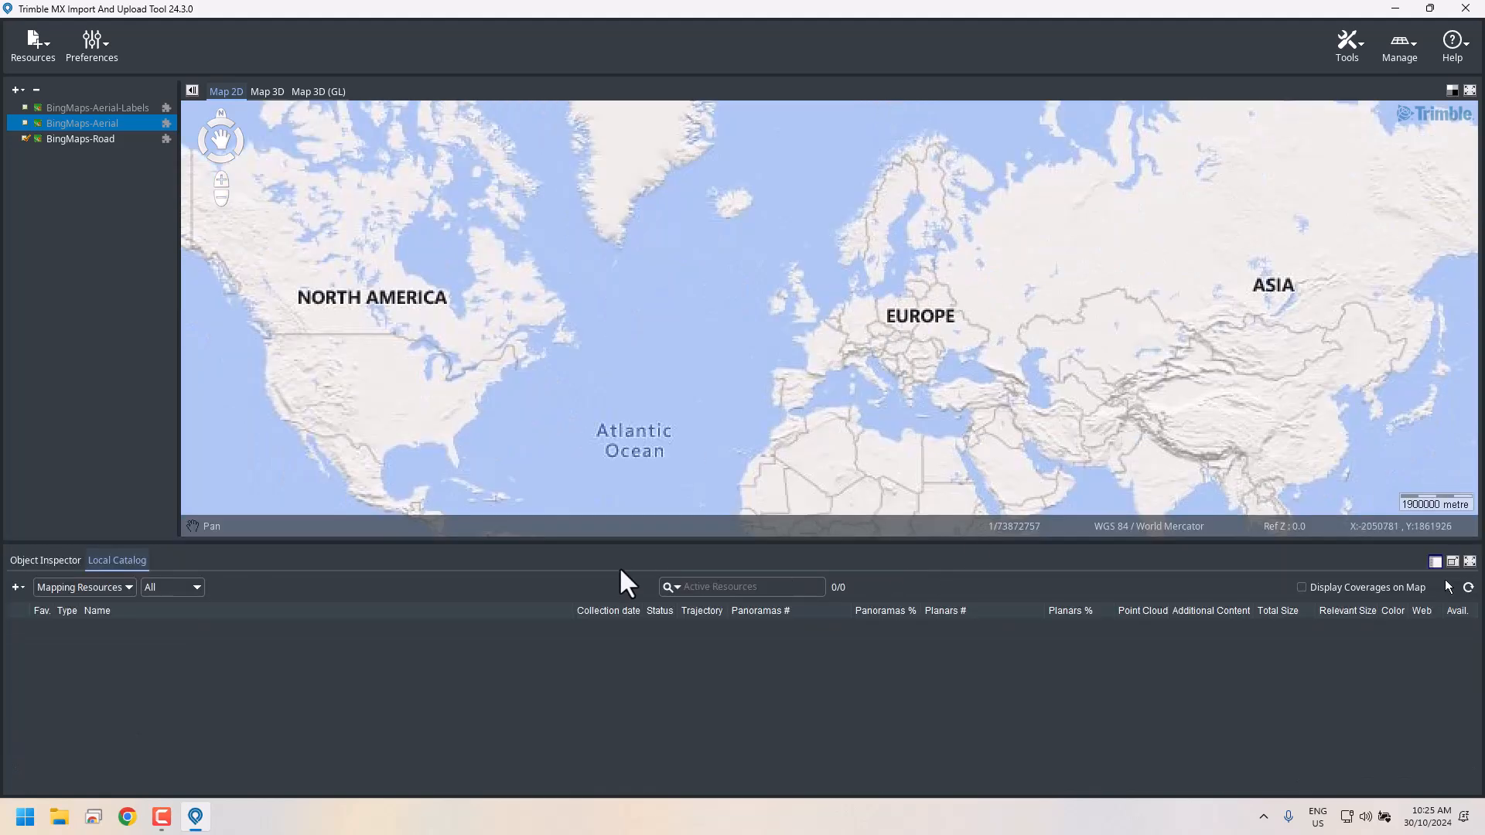
Set the map's coordinate reference system to GDA2020 / MGA zone 55 (code 7855) from the Australia definitions
left_click(1145, 528)
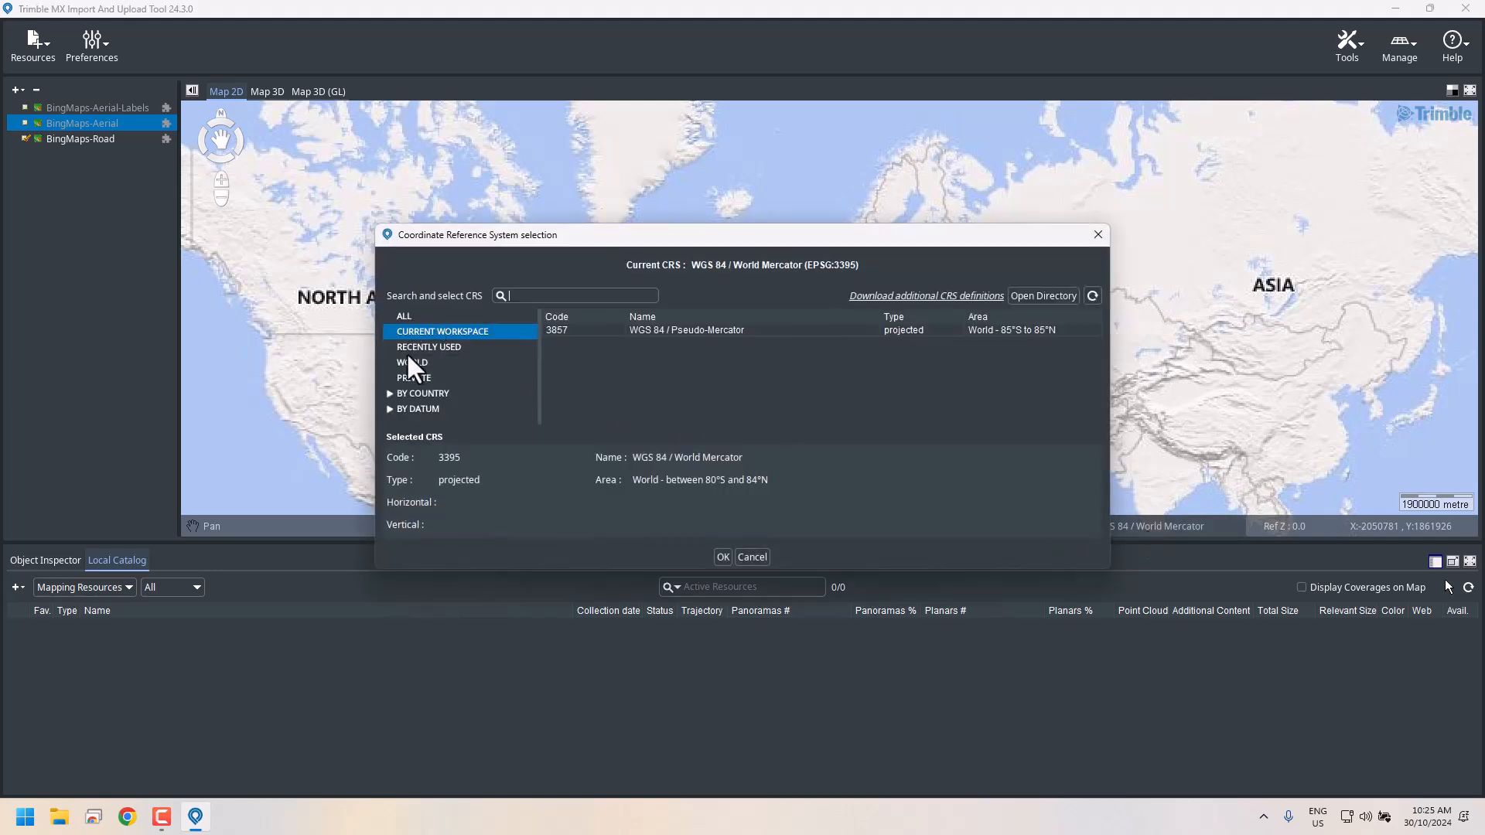
left_click(391, 393)
scroll(439, 379, "down", 3)
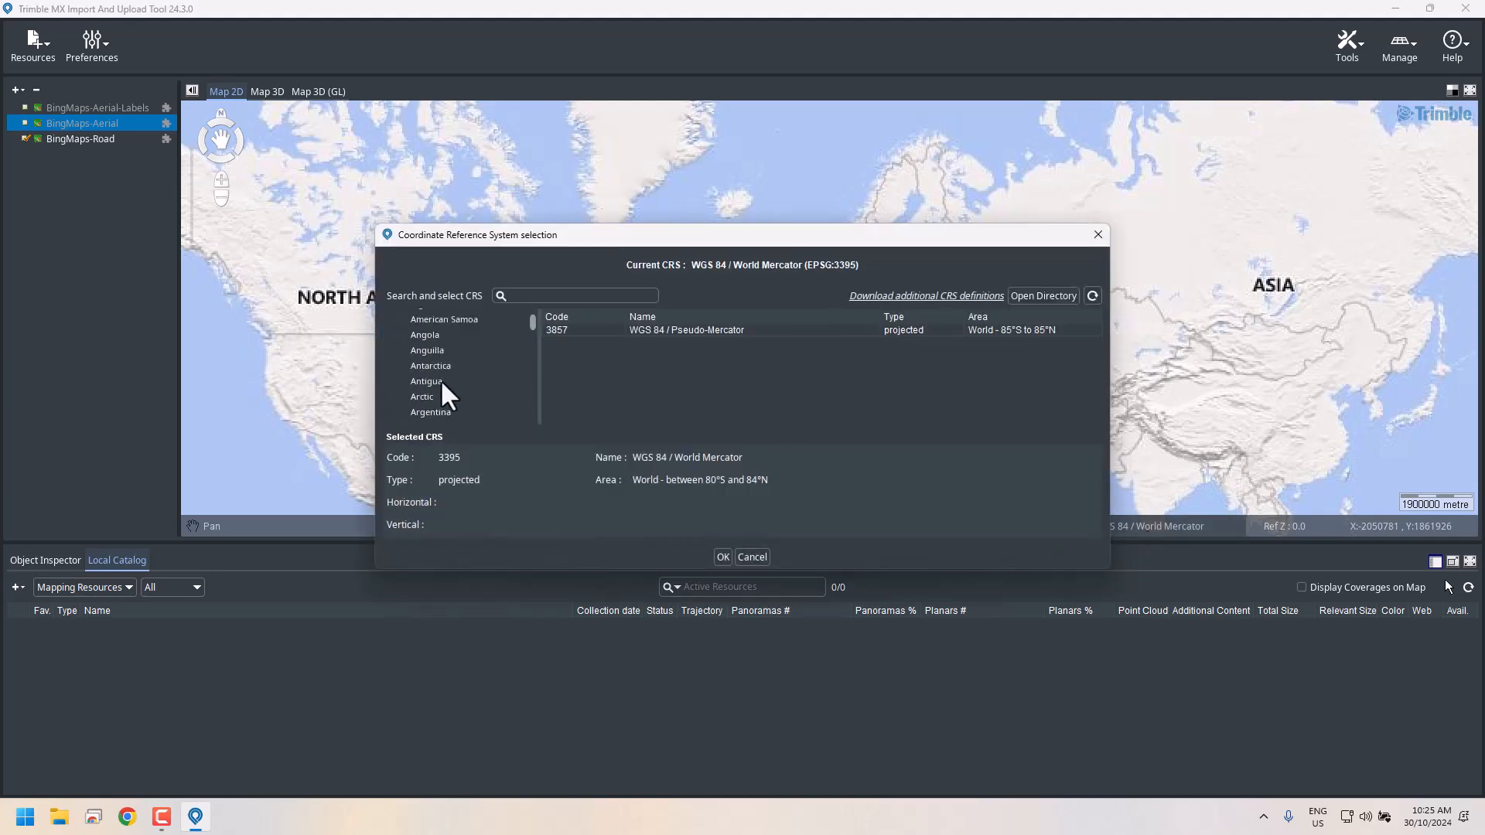
scroll(503, 358, "down", 2)
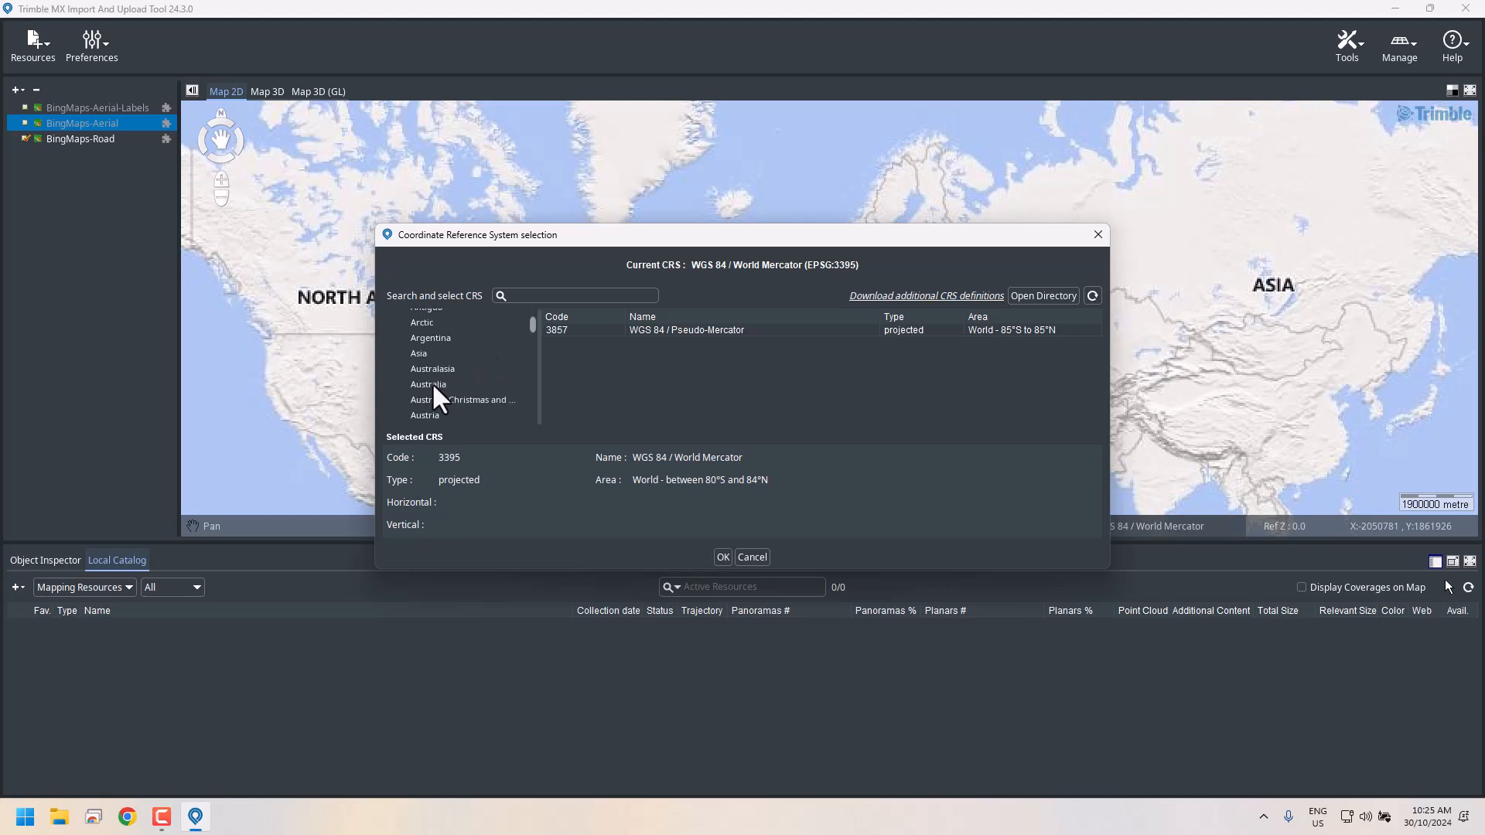
left_click(431, 384)
scroll(601, 360, "down", 3)
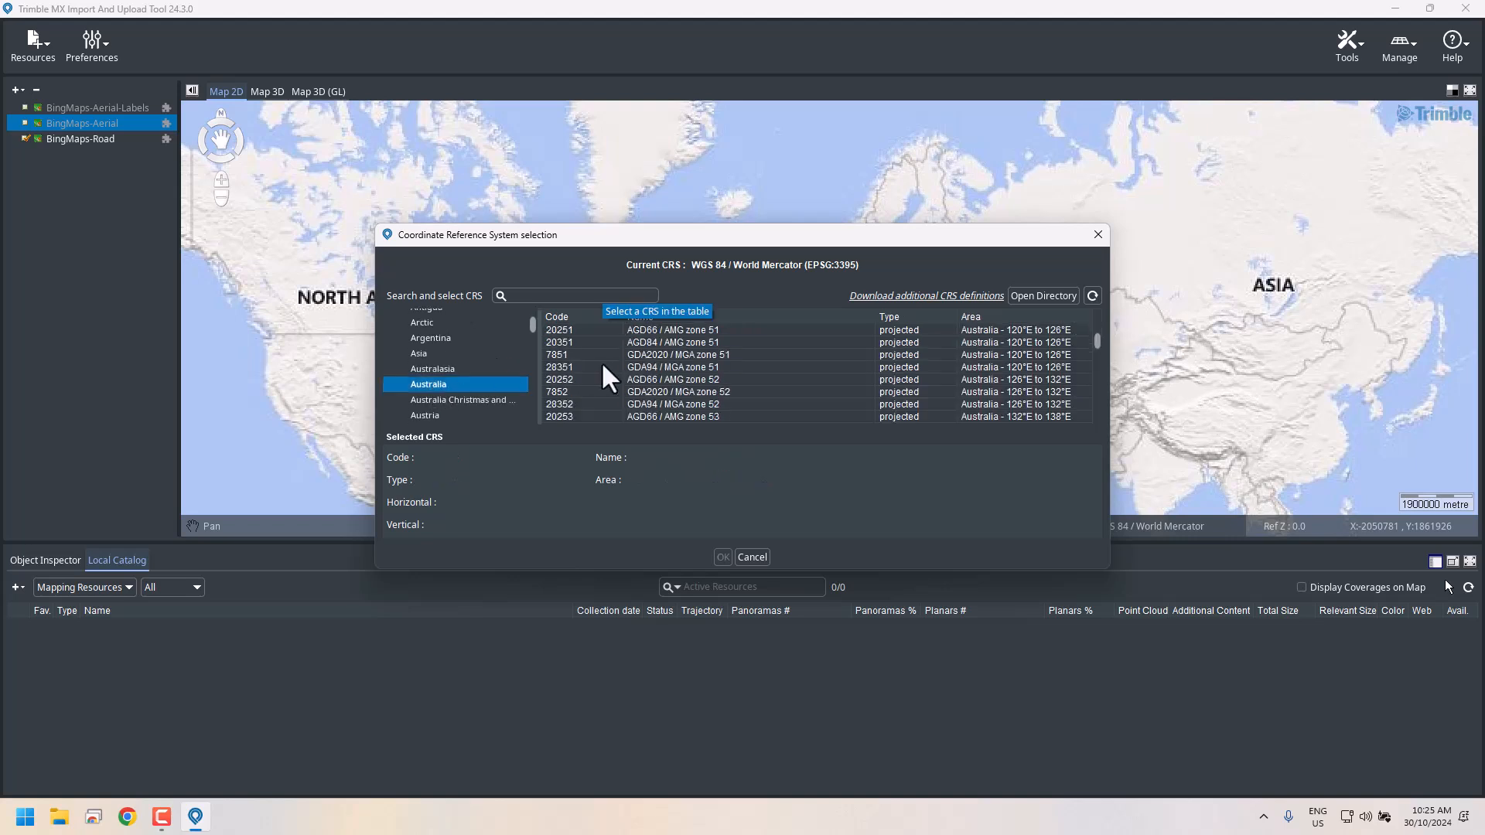
scroll(601, 360, "down", 1)
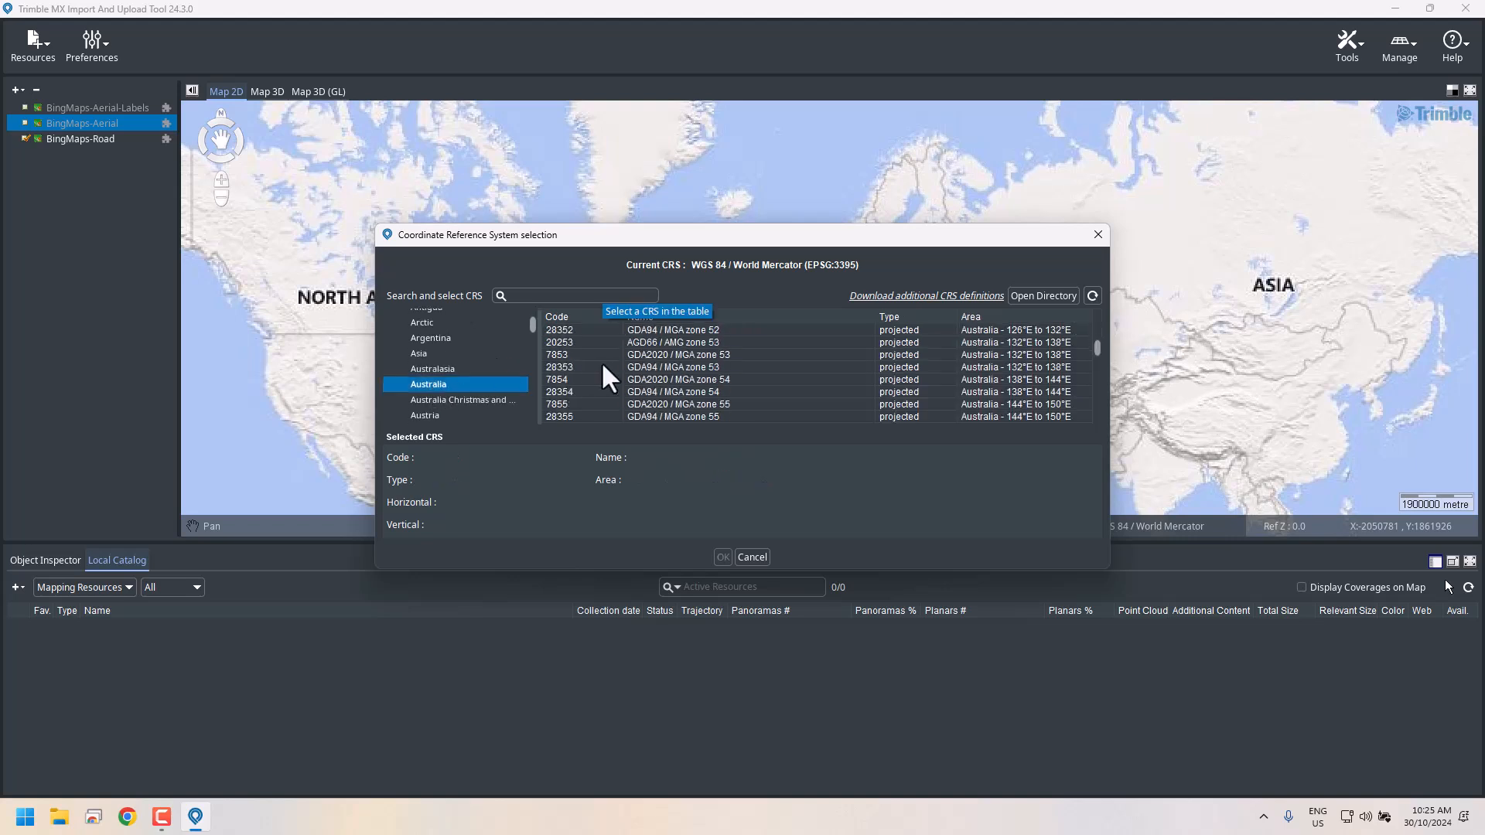
left_click(561, 404)
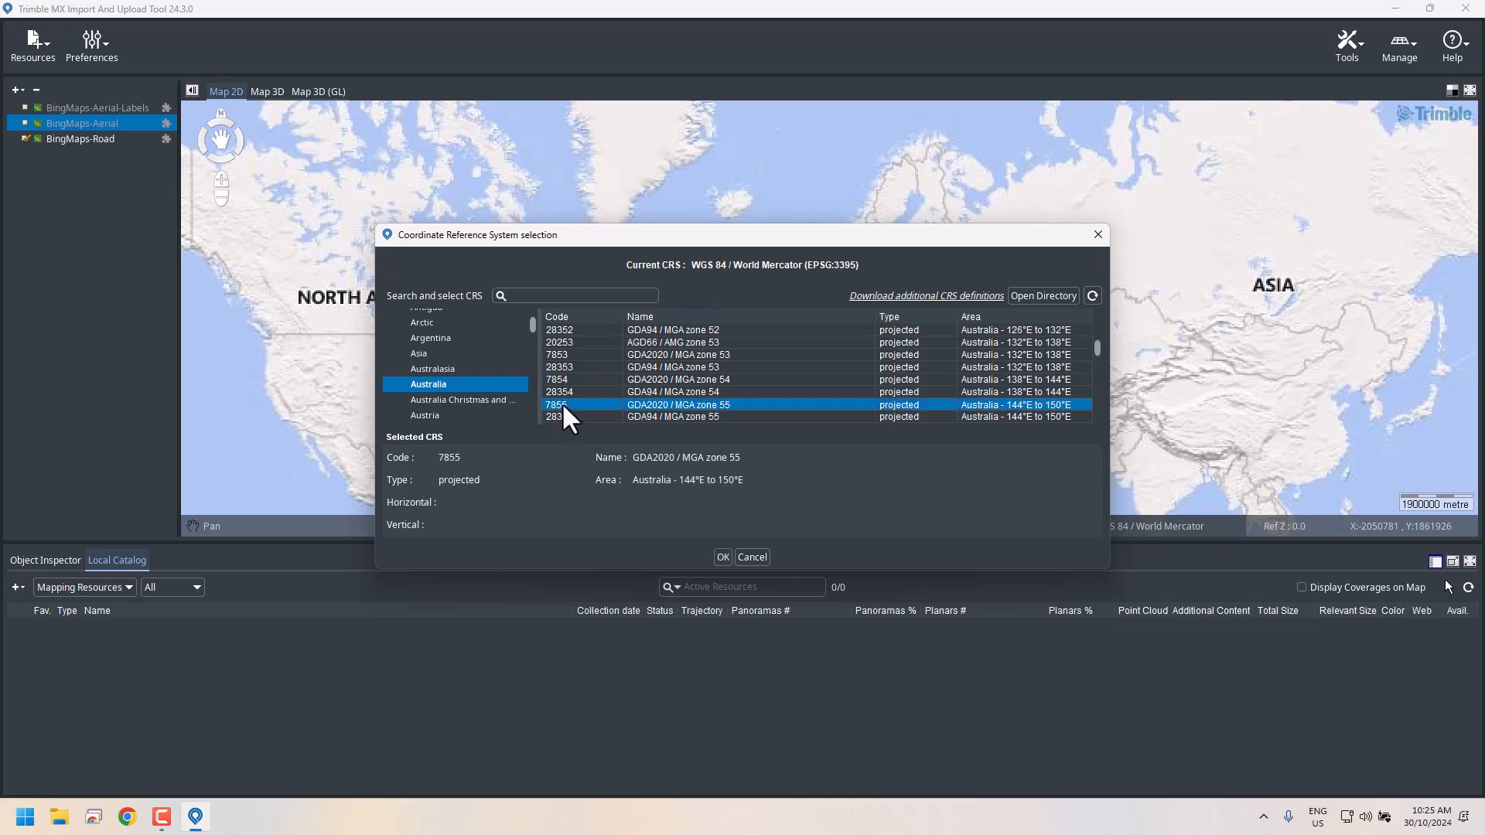
double_click(657, 405)
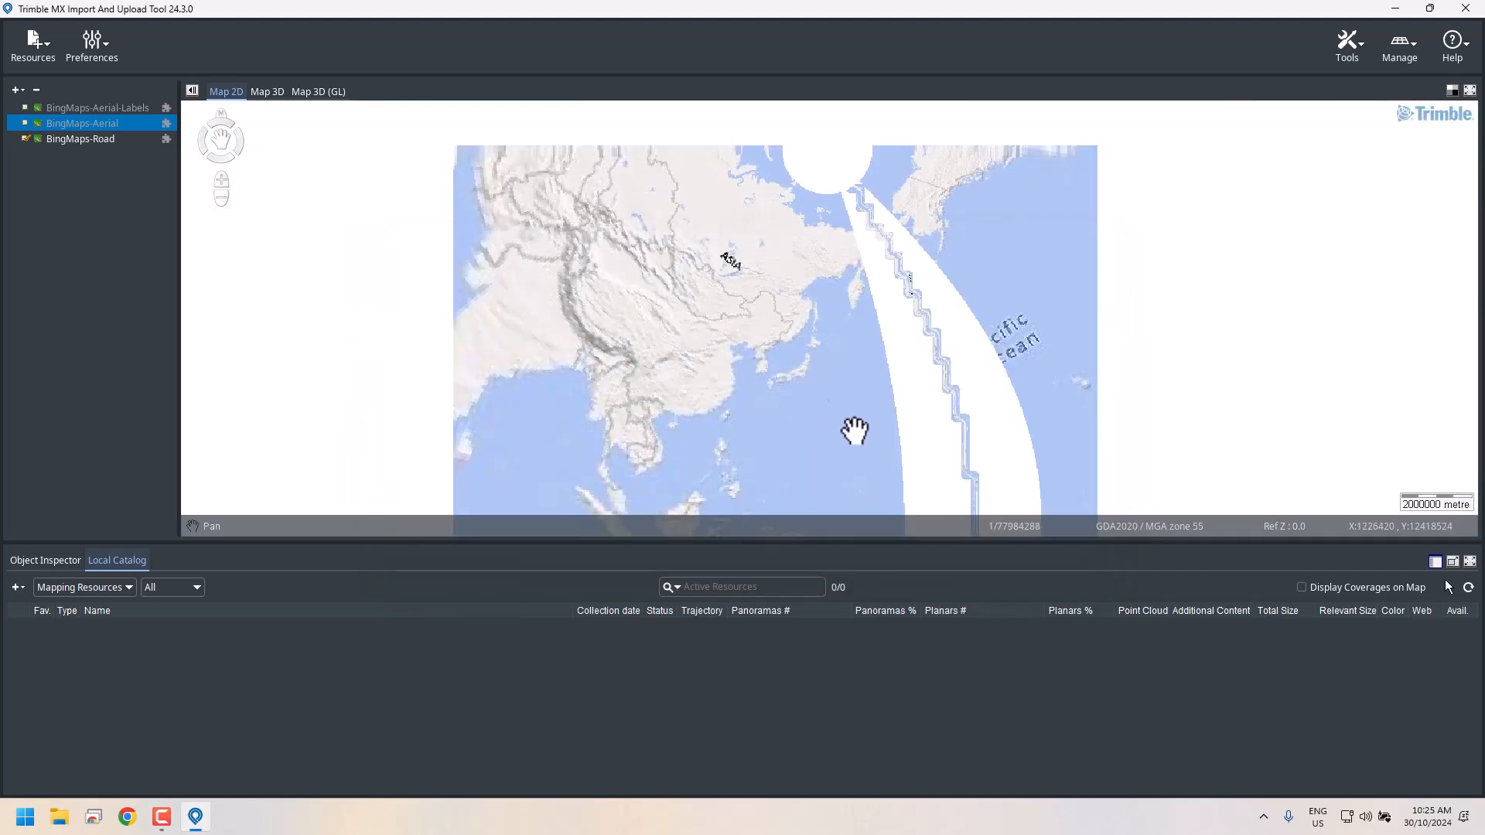
Start creating a new mapping resource in the Local Catalog with its type set to Mobile
left_click_drag(854, 434, 675, 160)
left_click_drag(675, 313, 701, 246)
scroll(627, 332, "up", 3)
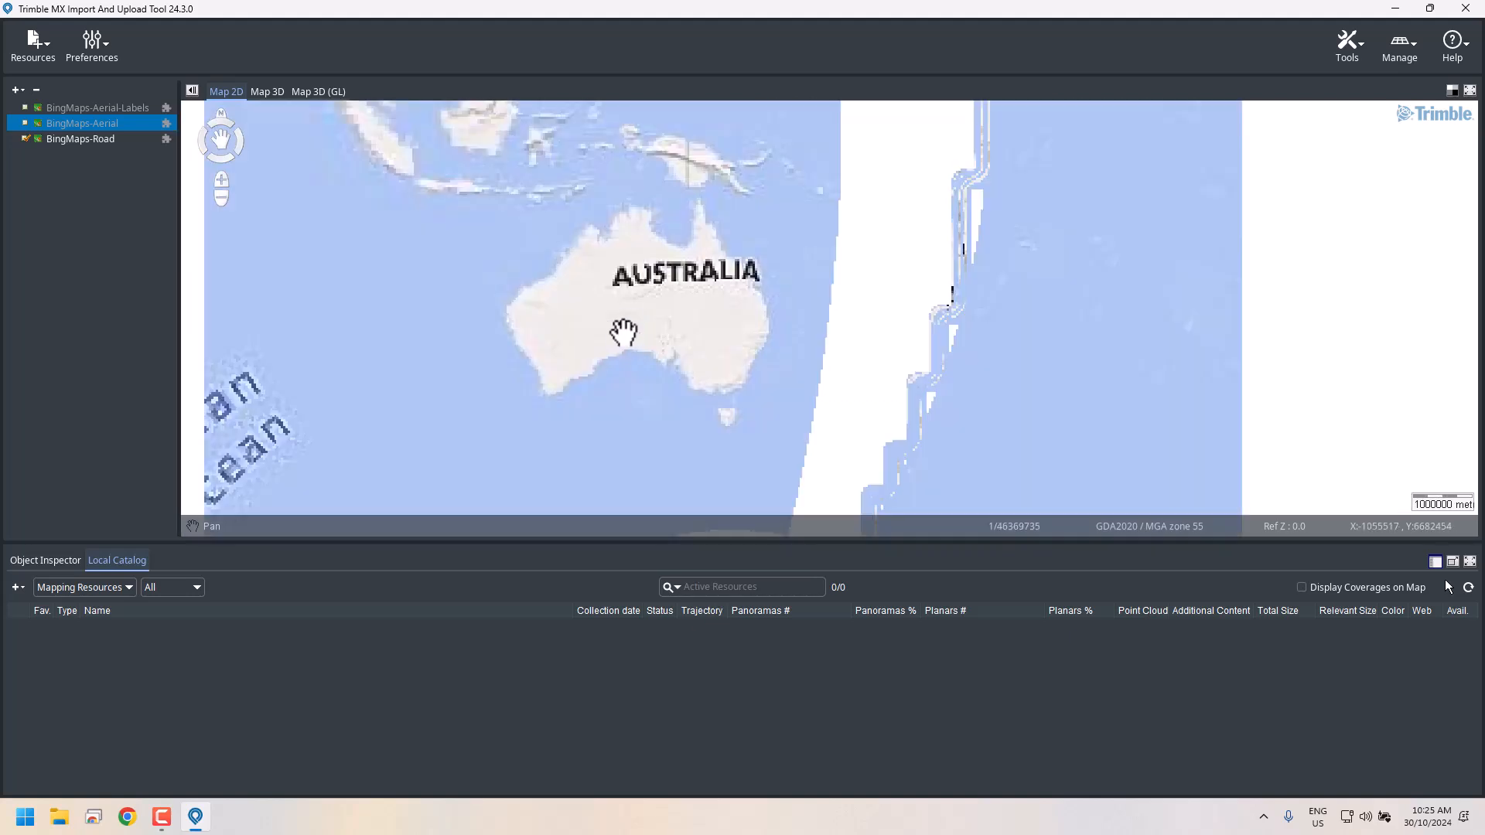
scroll(680, 340, "up", 1)
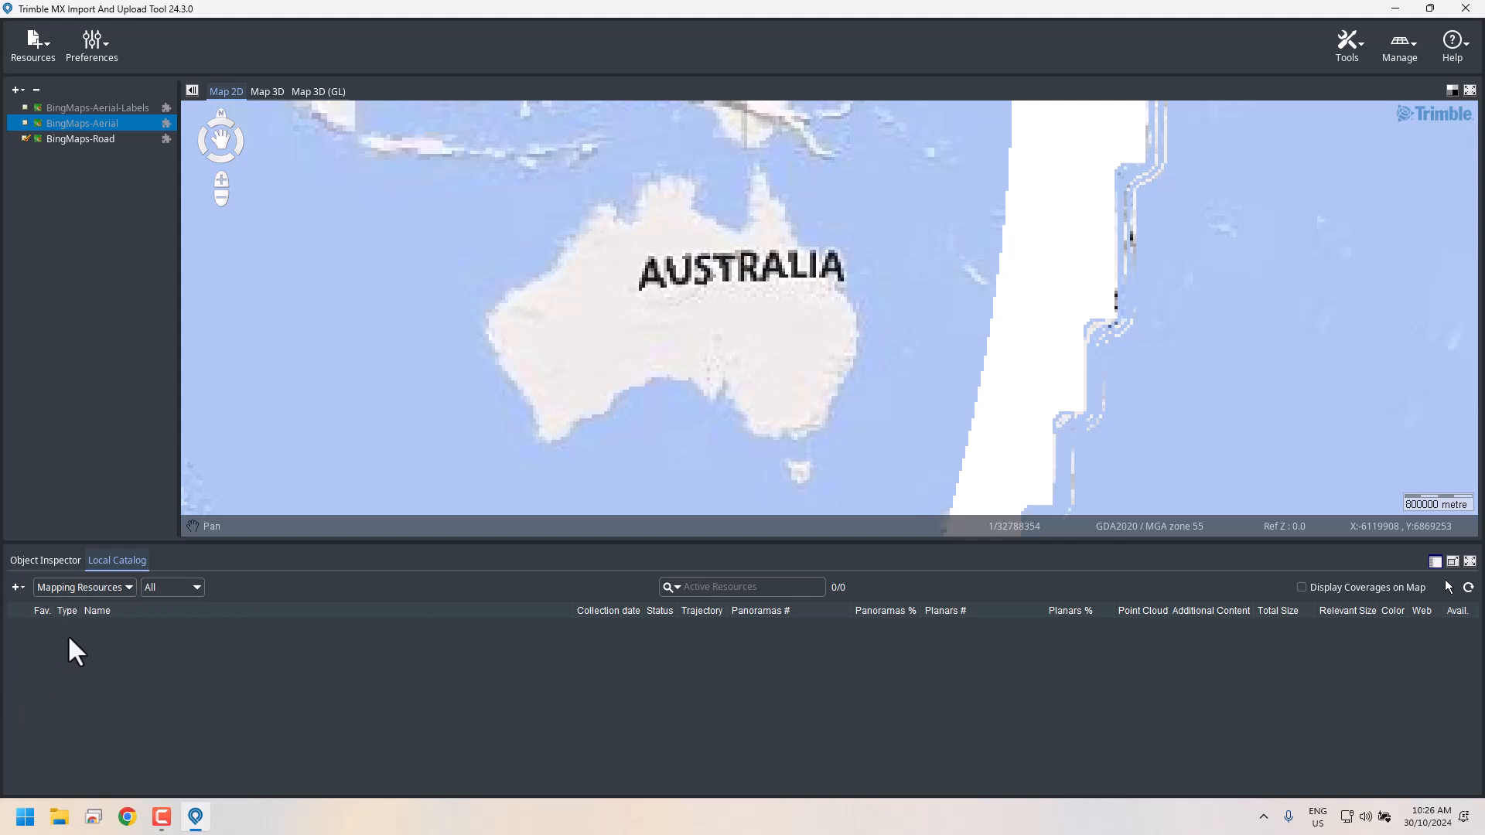
left_click(19, 587)
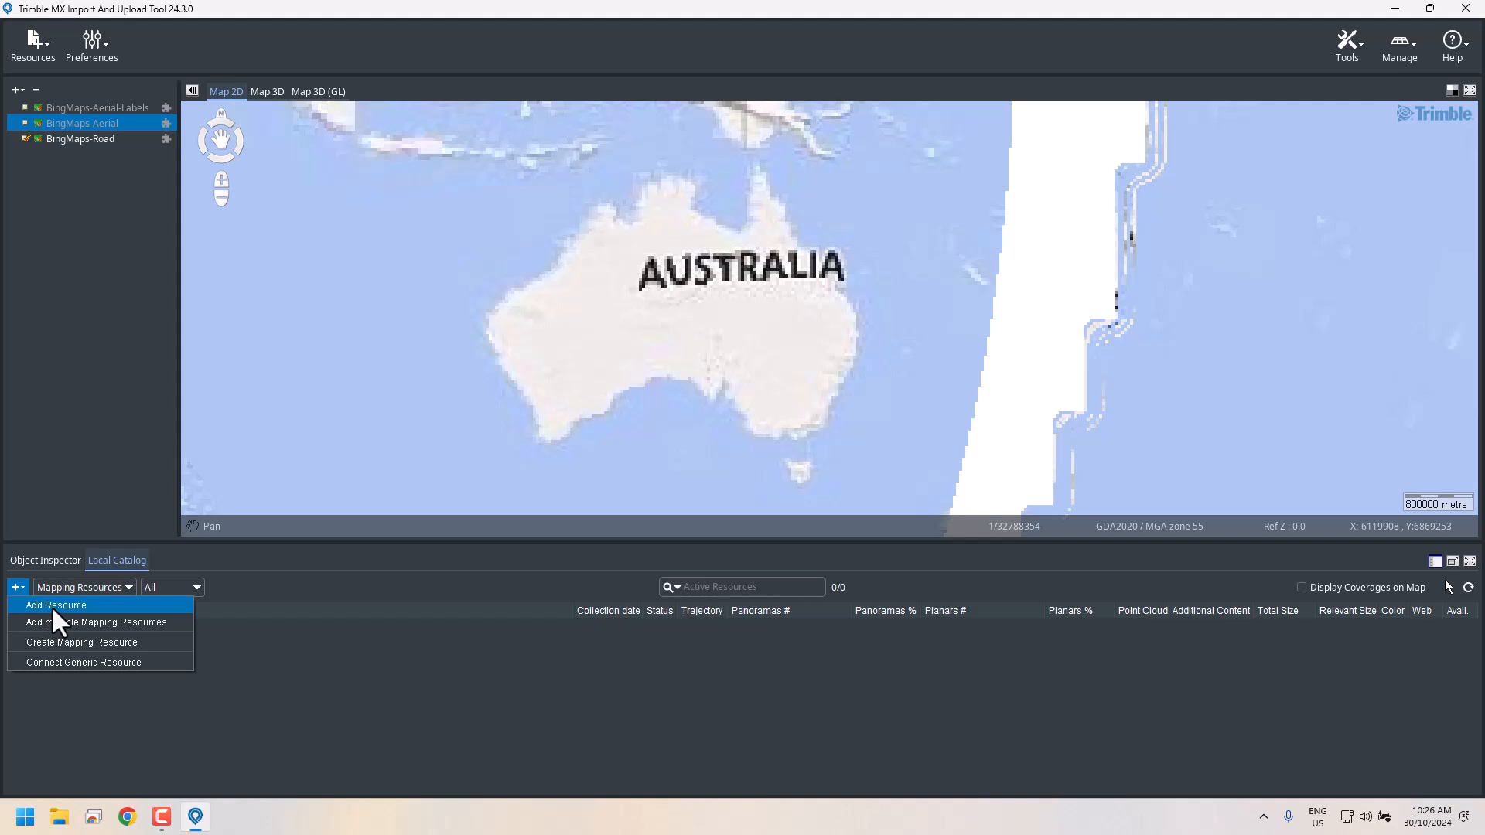
left_click(100, 643)
left_click(239, 570)
left_click(224, 580)
left_click(220, 569)
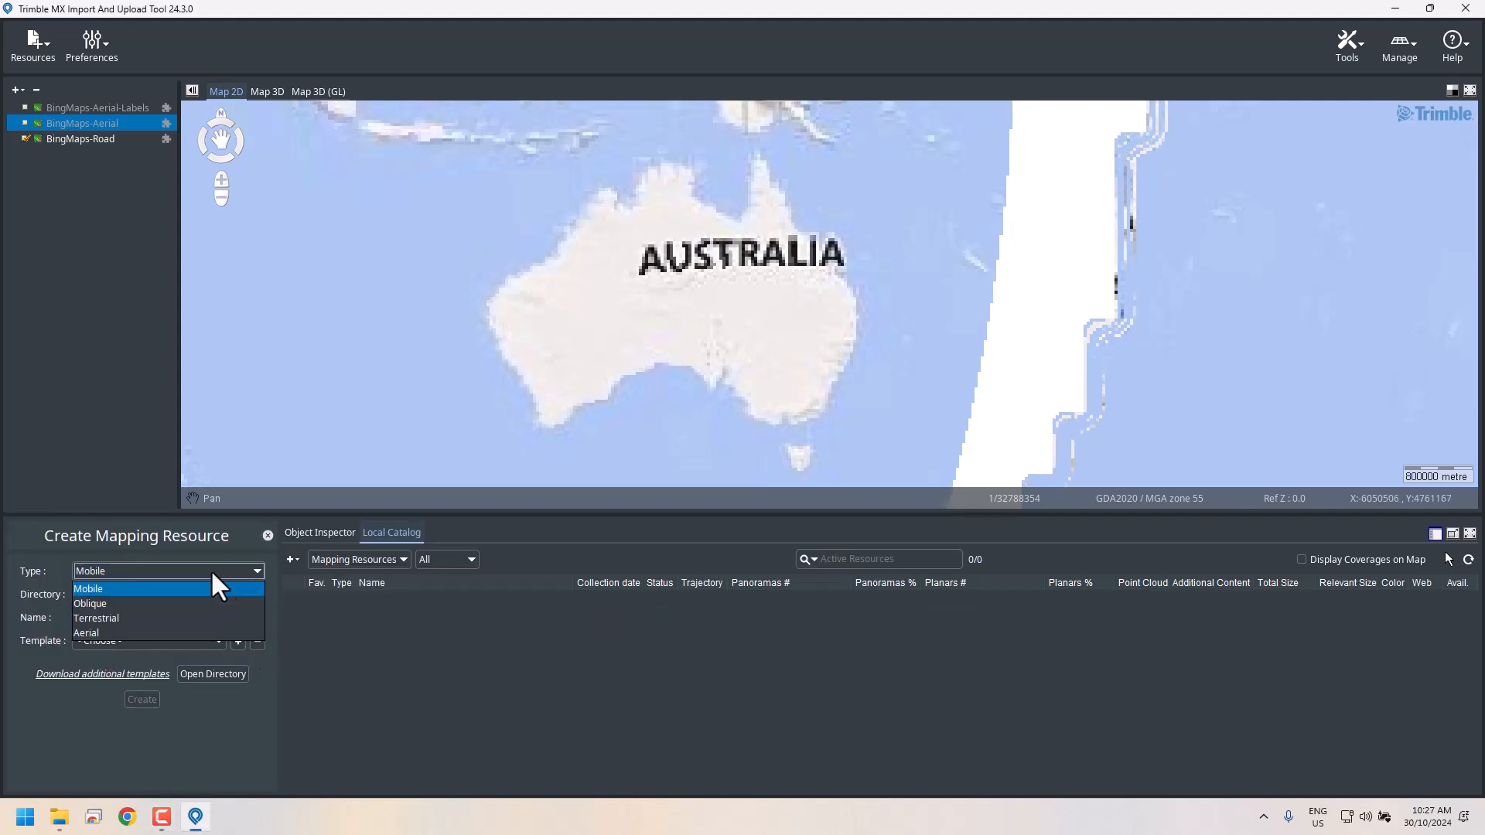
left_click(159, 589)
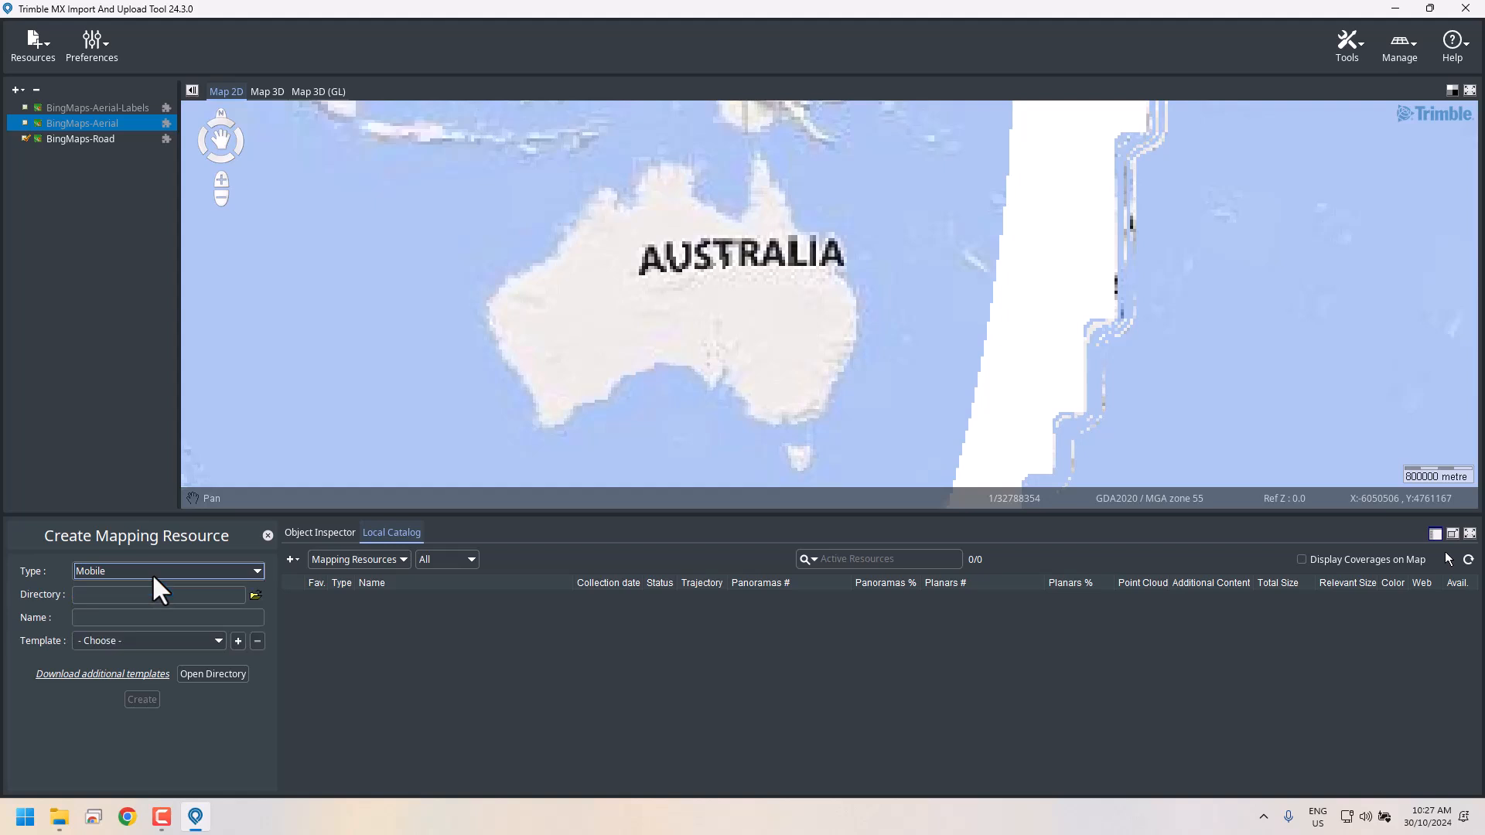
left_click(255, 594)
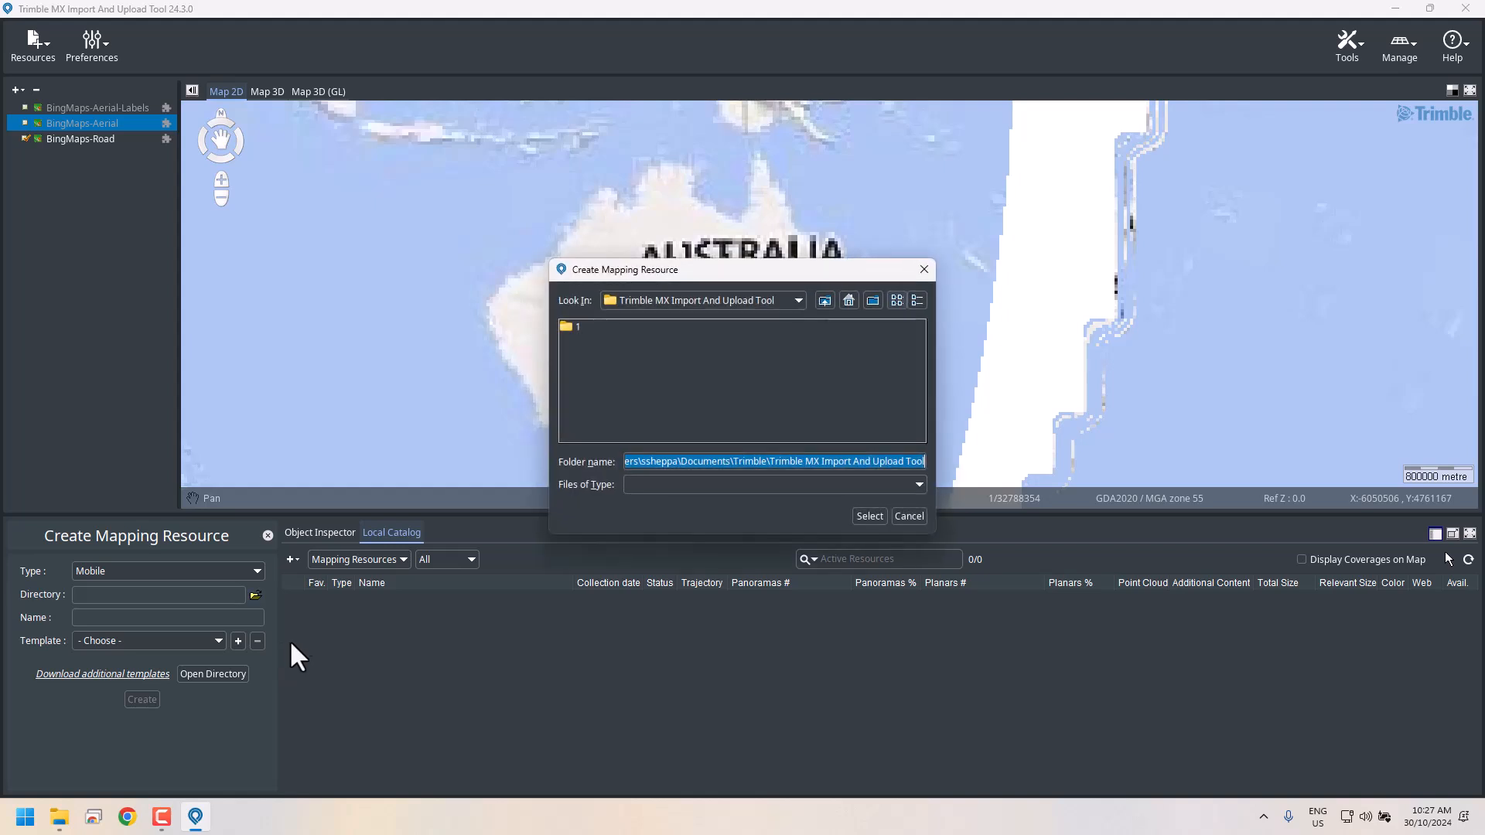
left_click(797, 300)
scroll(751, 358, "up", 3)
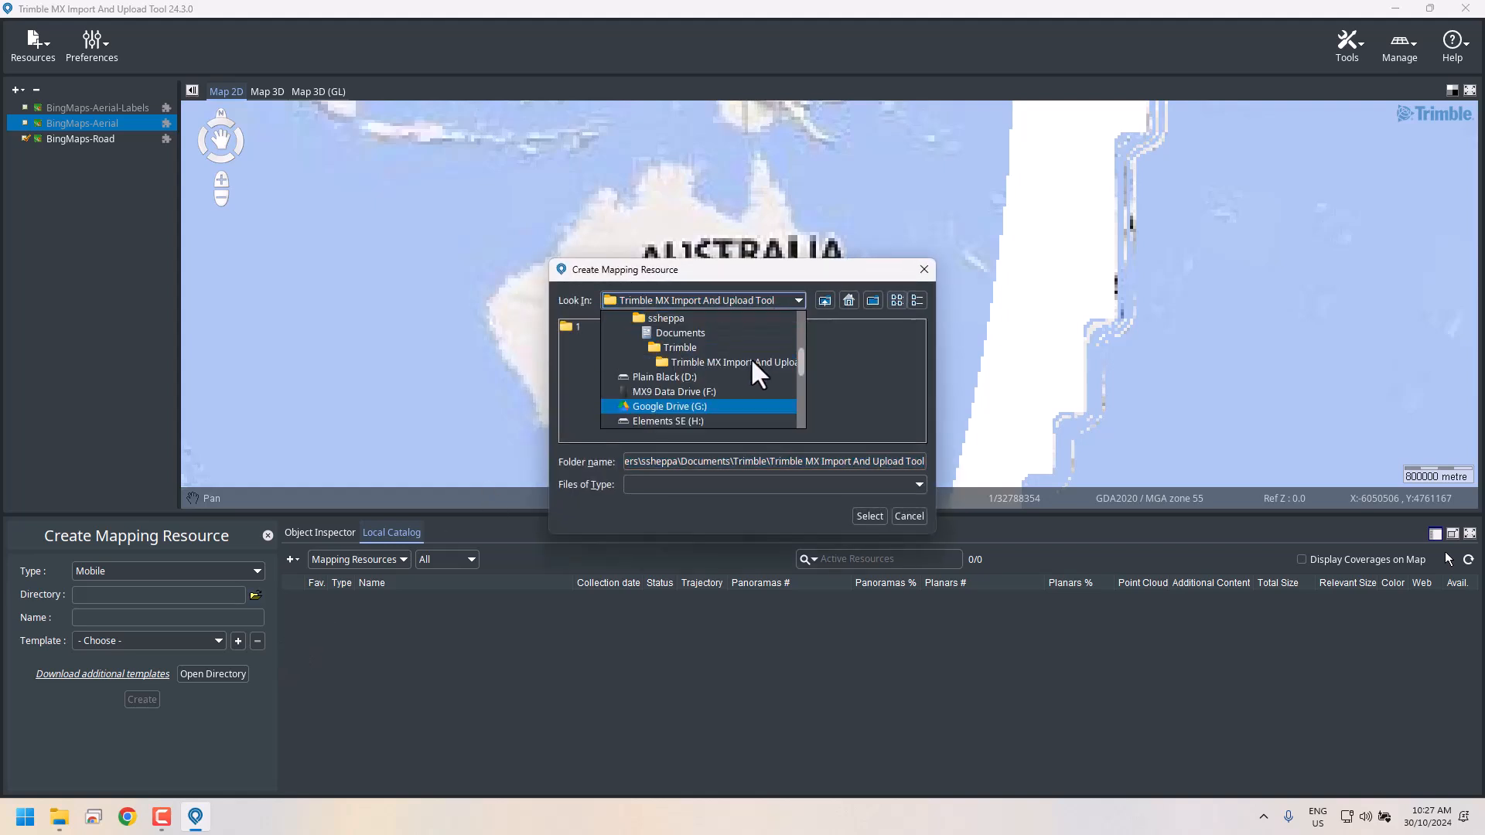
left_click(643, 333)
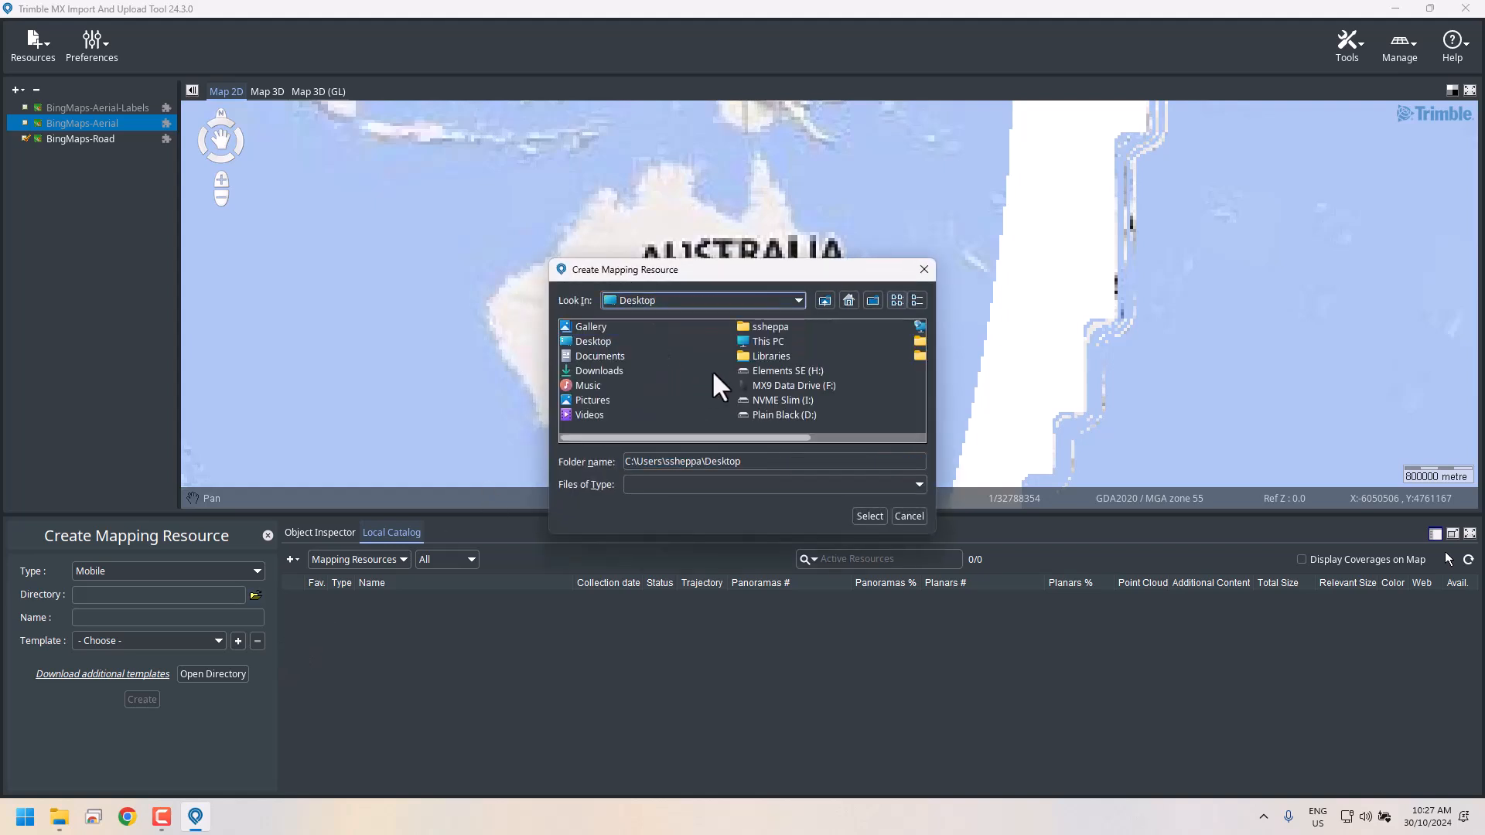
left_click_drag(771, 439, 865, 437)
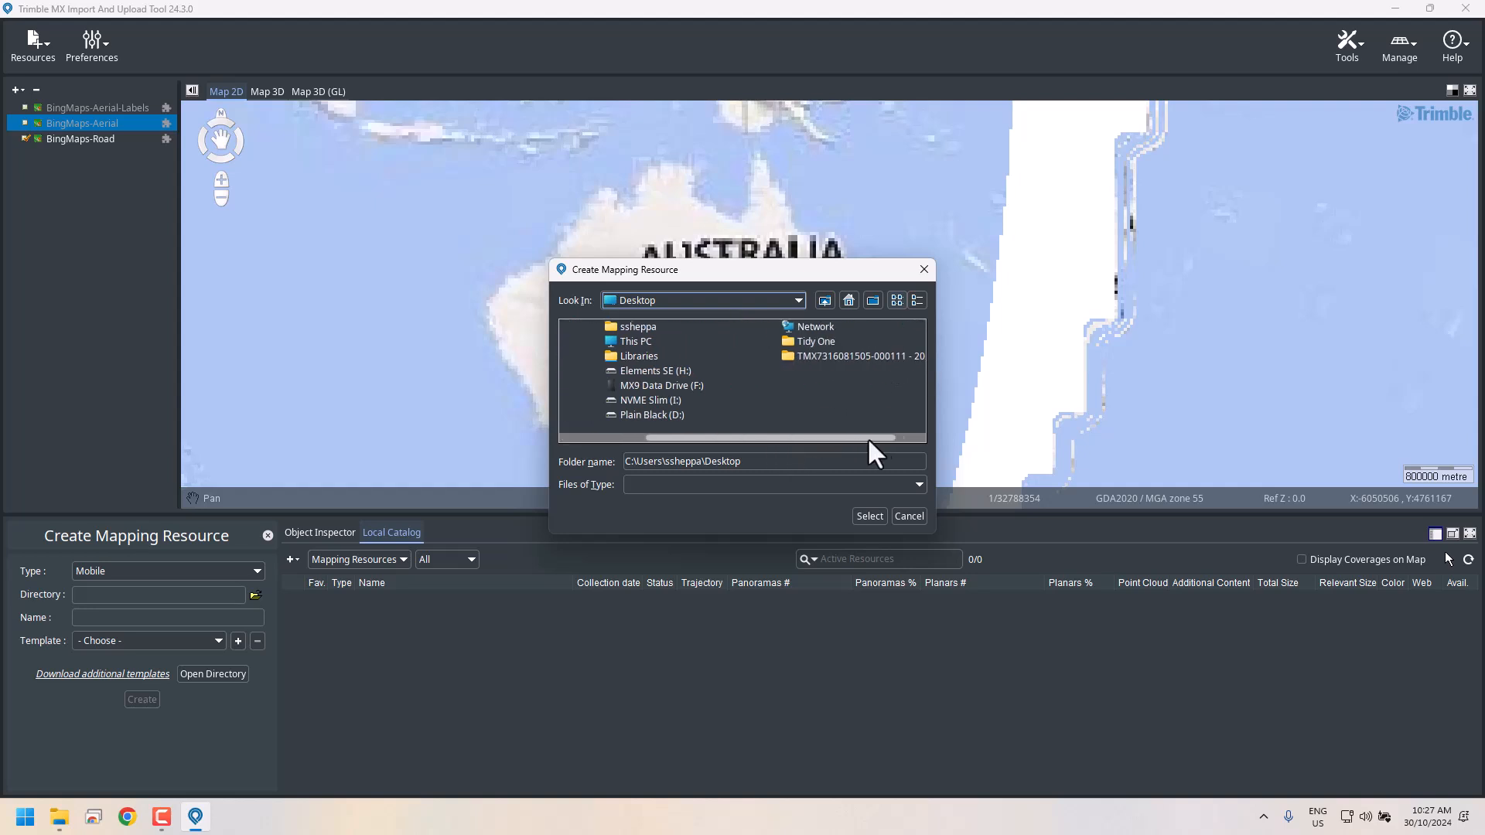
double_click(861, 354)
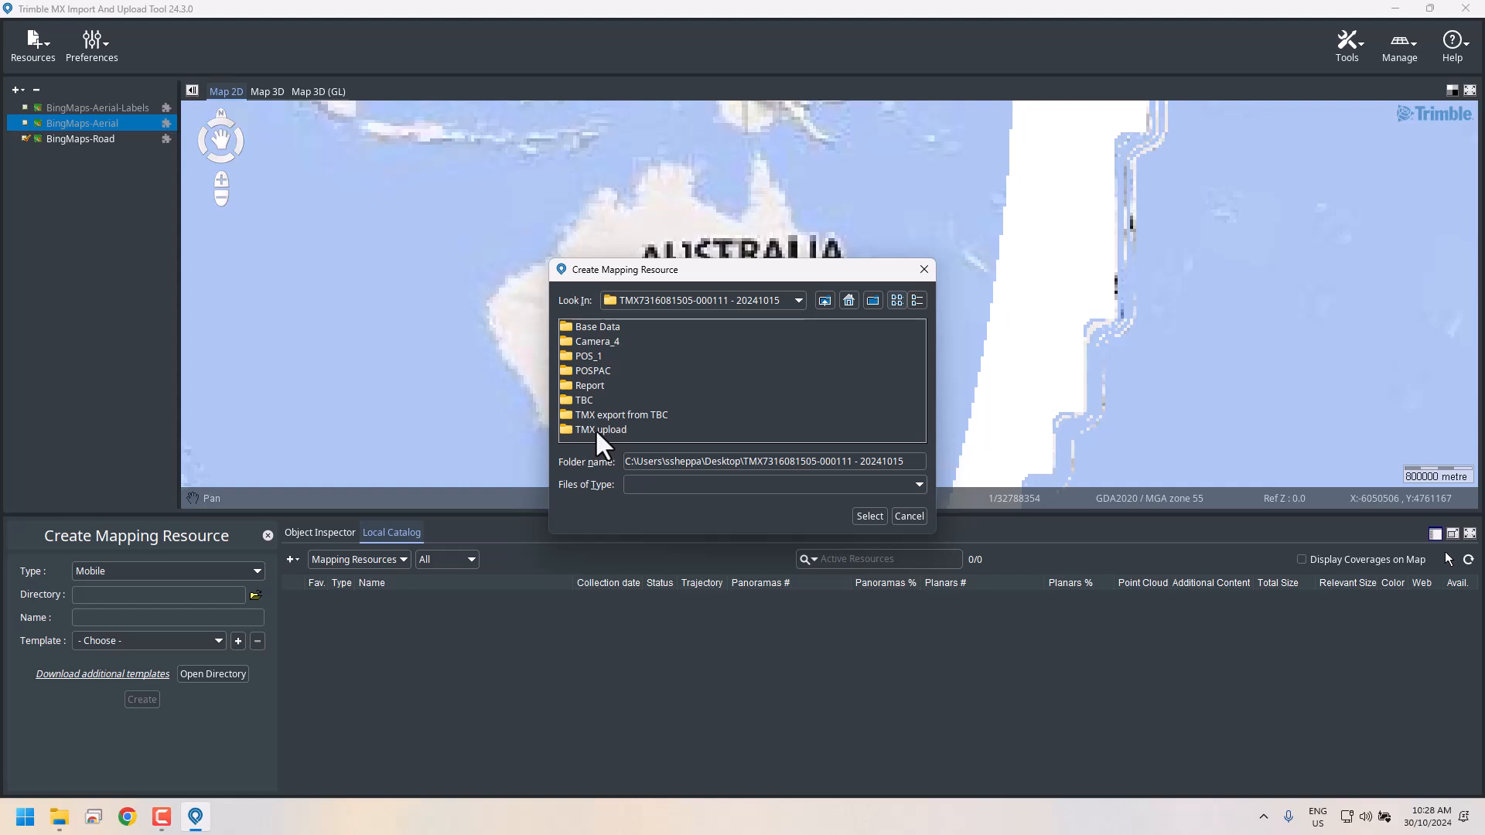
double_click(595, 429)
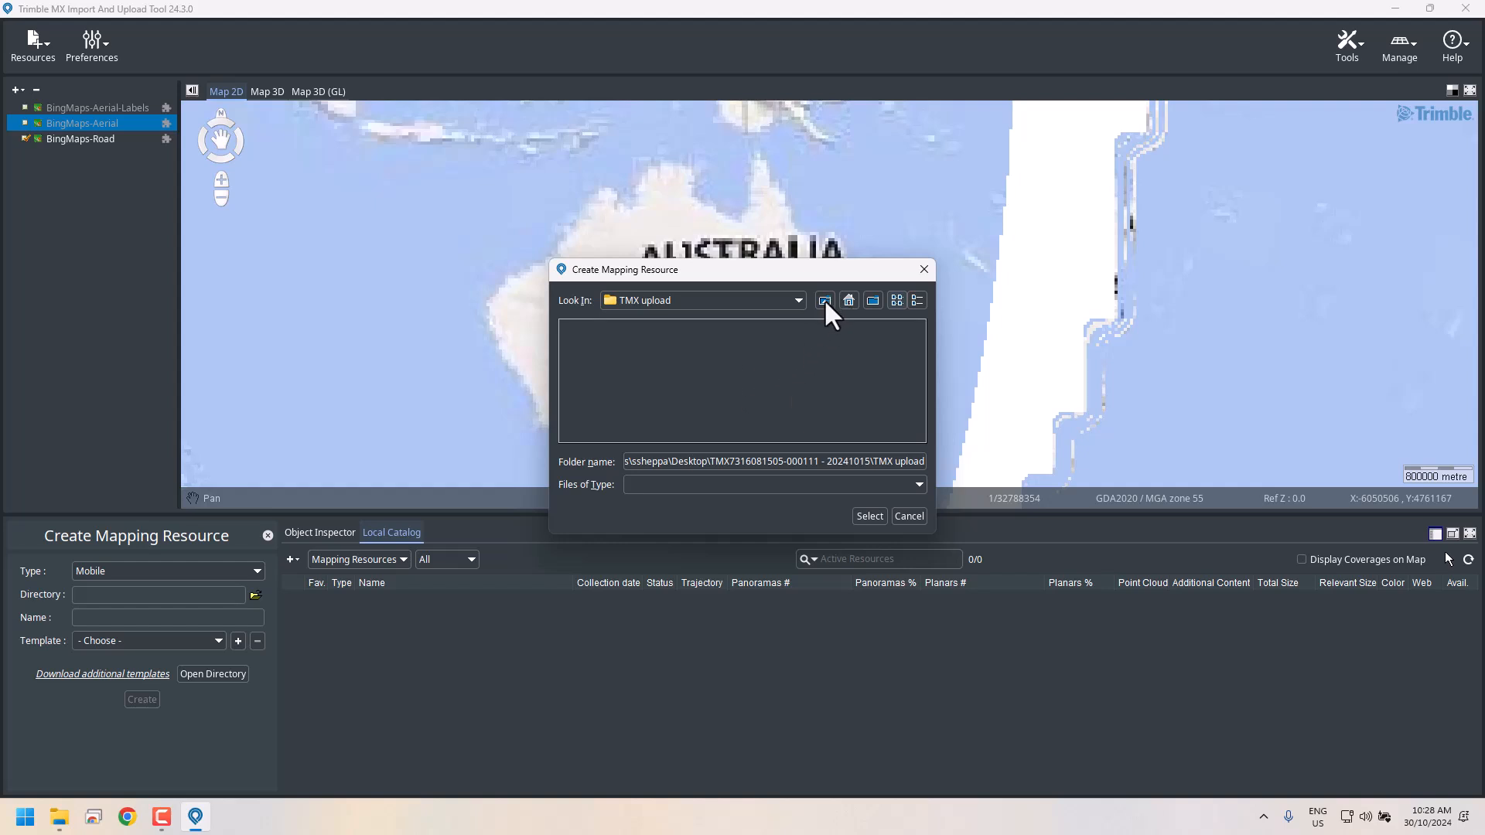
Create a folder named 20241029 inside TMX upload and choose it as the mapping resource's directory
left_click(873, 300)
type("20")
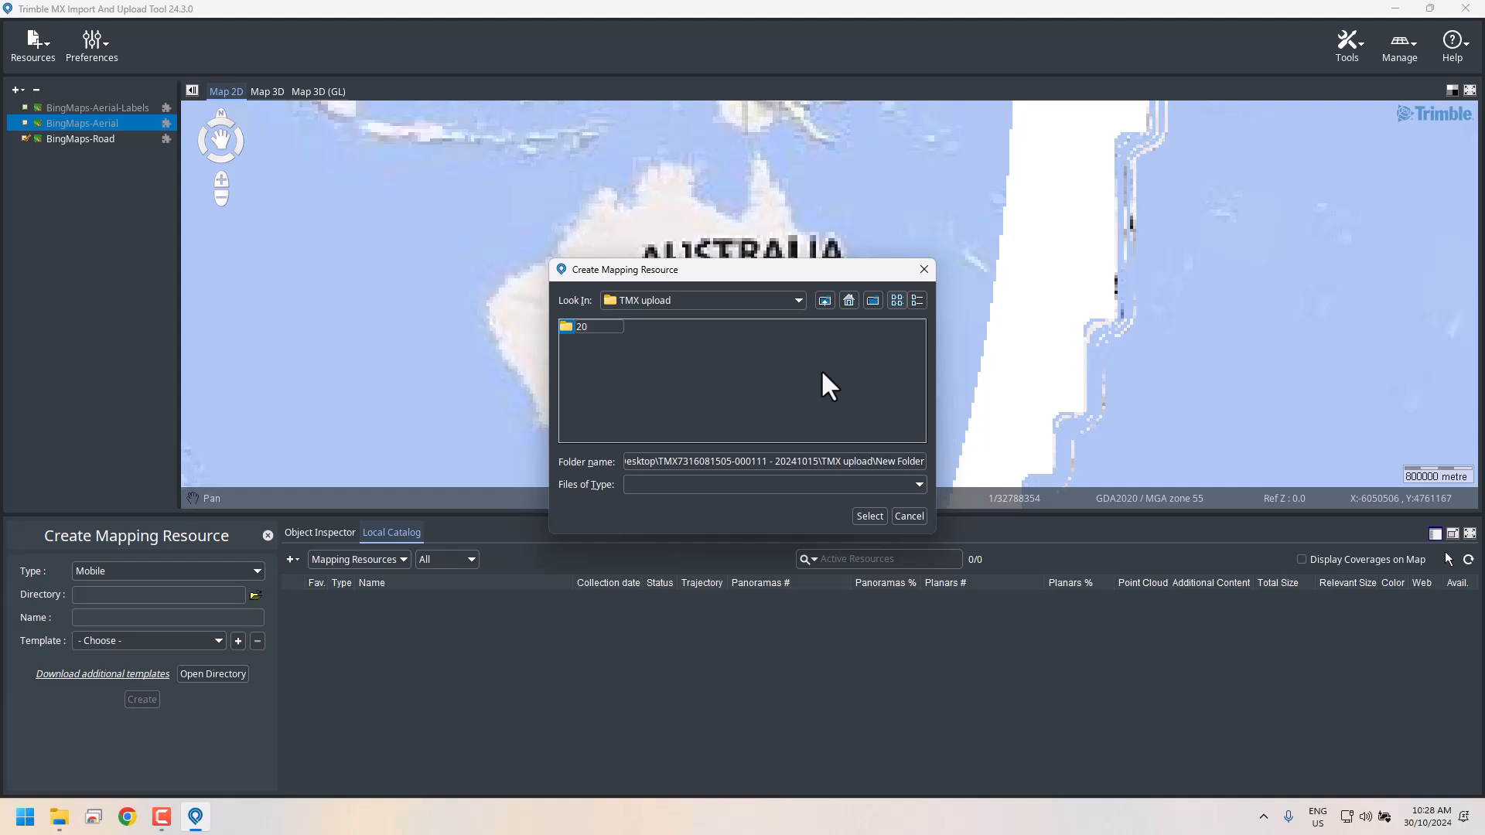
type("241029")
key("Return")
key("Return")
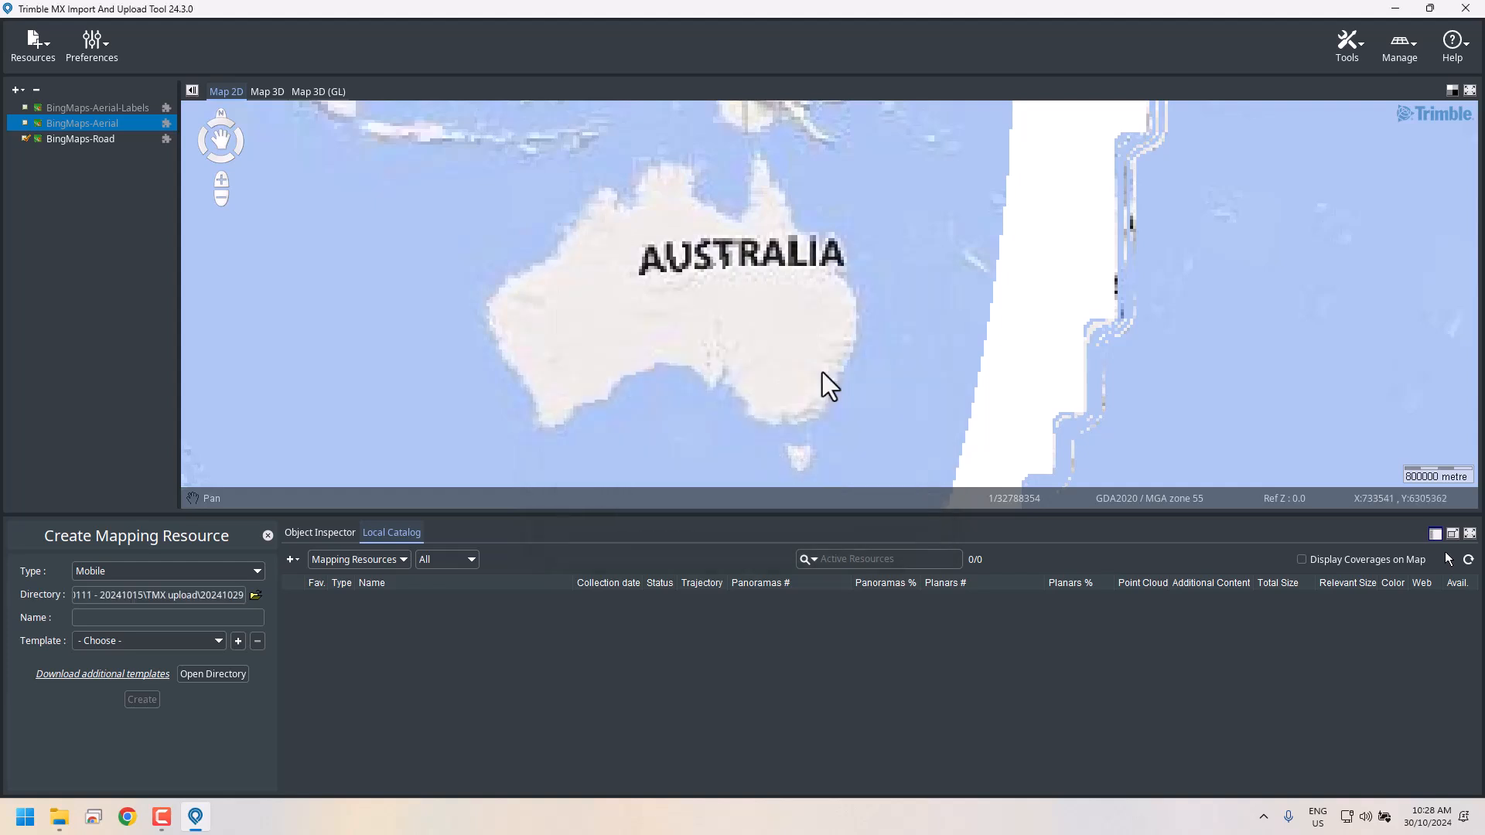
Name the mapping resource 20241029, apply the Trimble MX7 - Equirectangular template and create it
left_click(131, 624)
type("20")
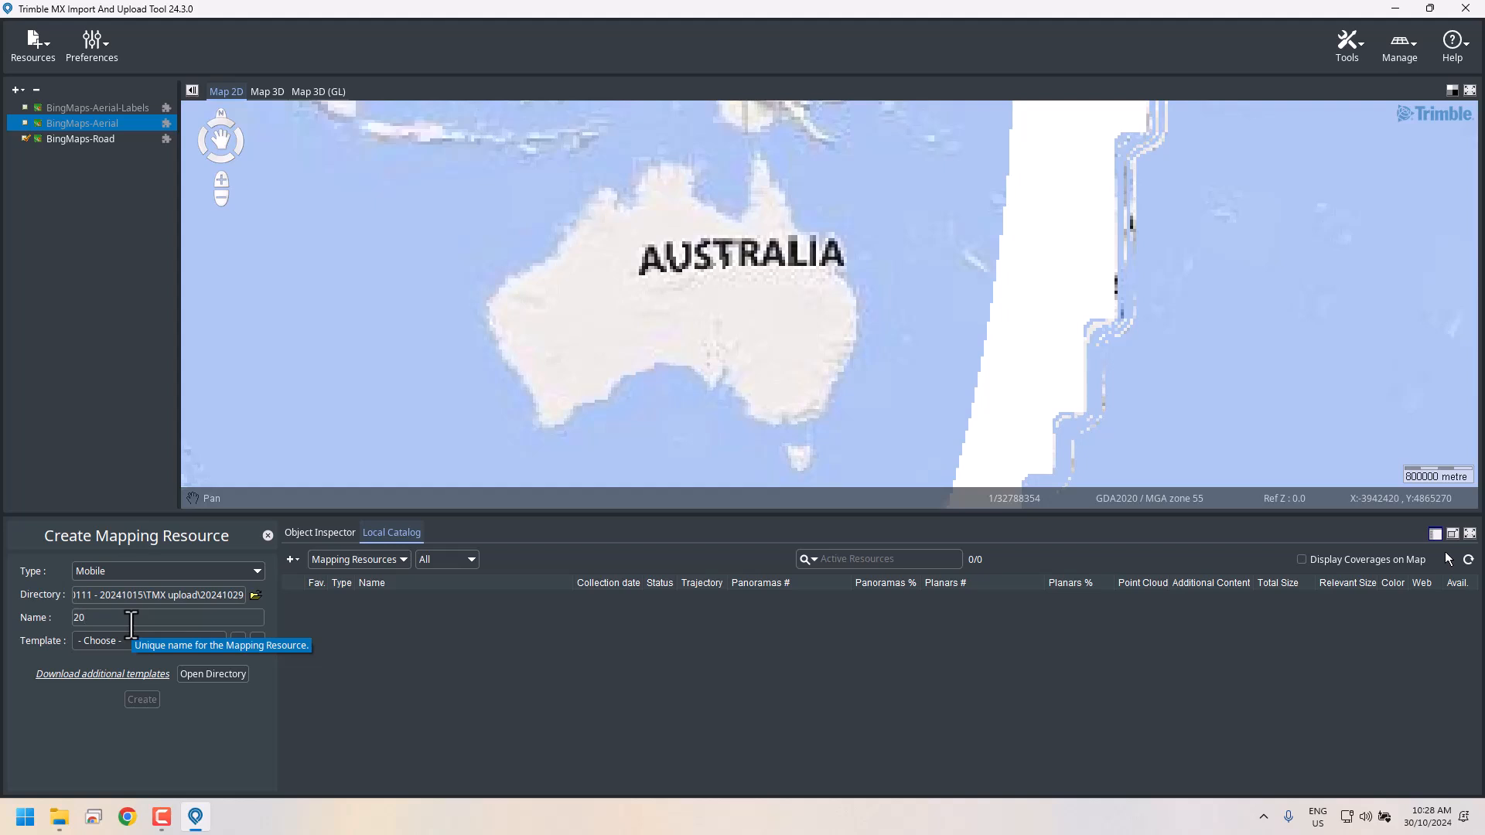
type("241029")
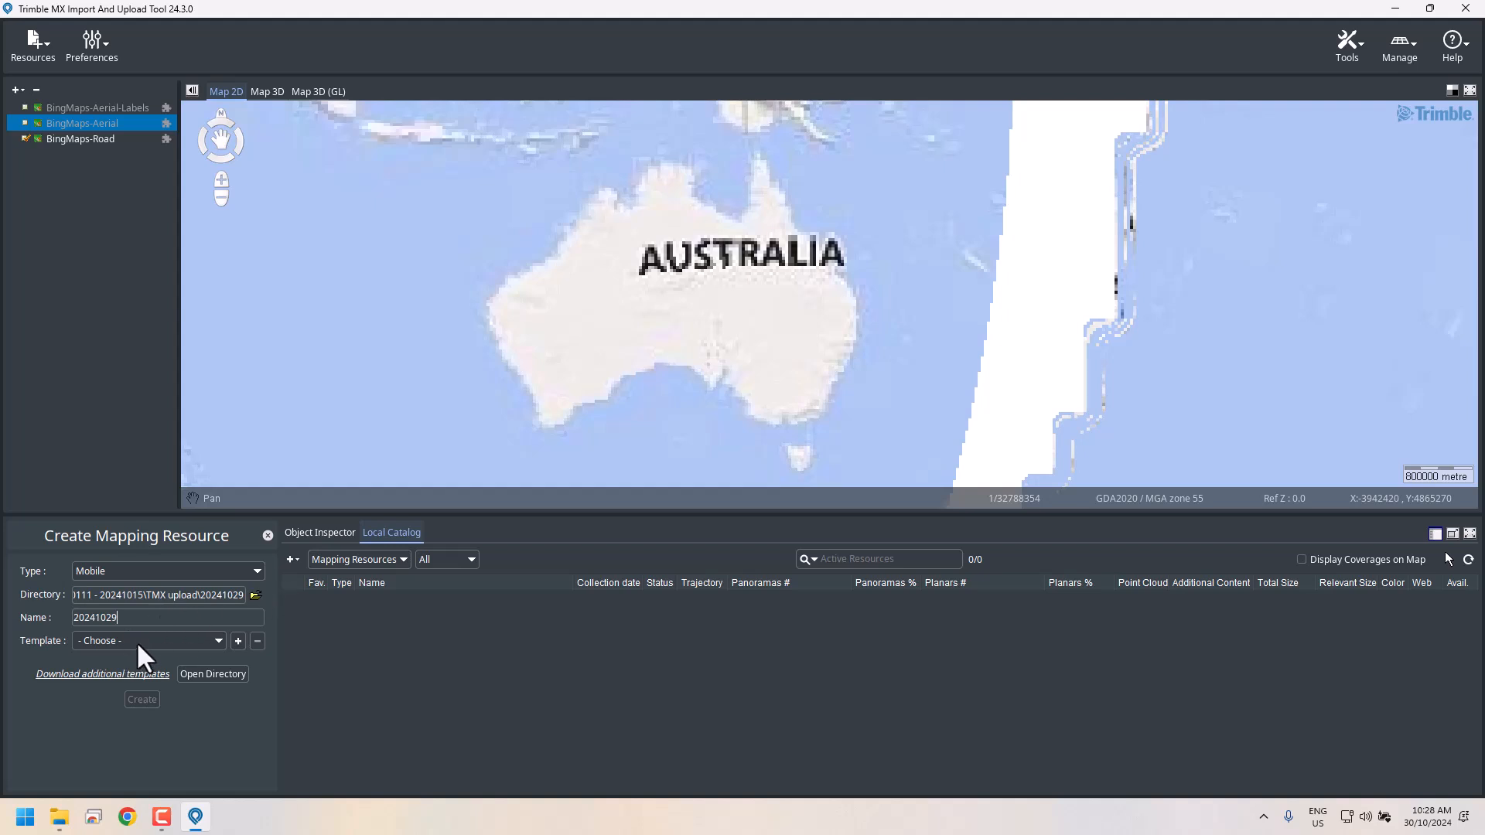
left_click(147, 642)
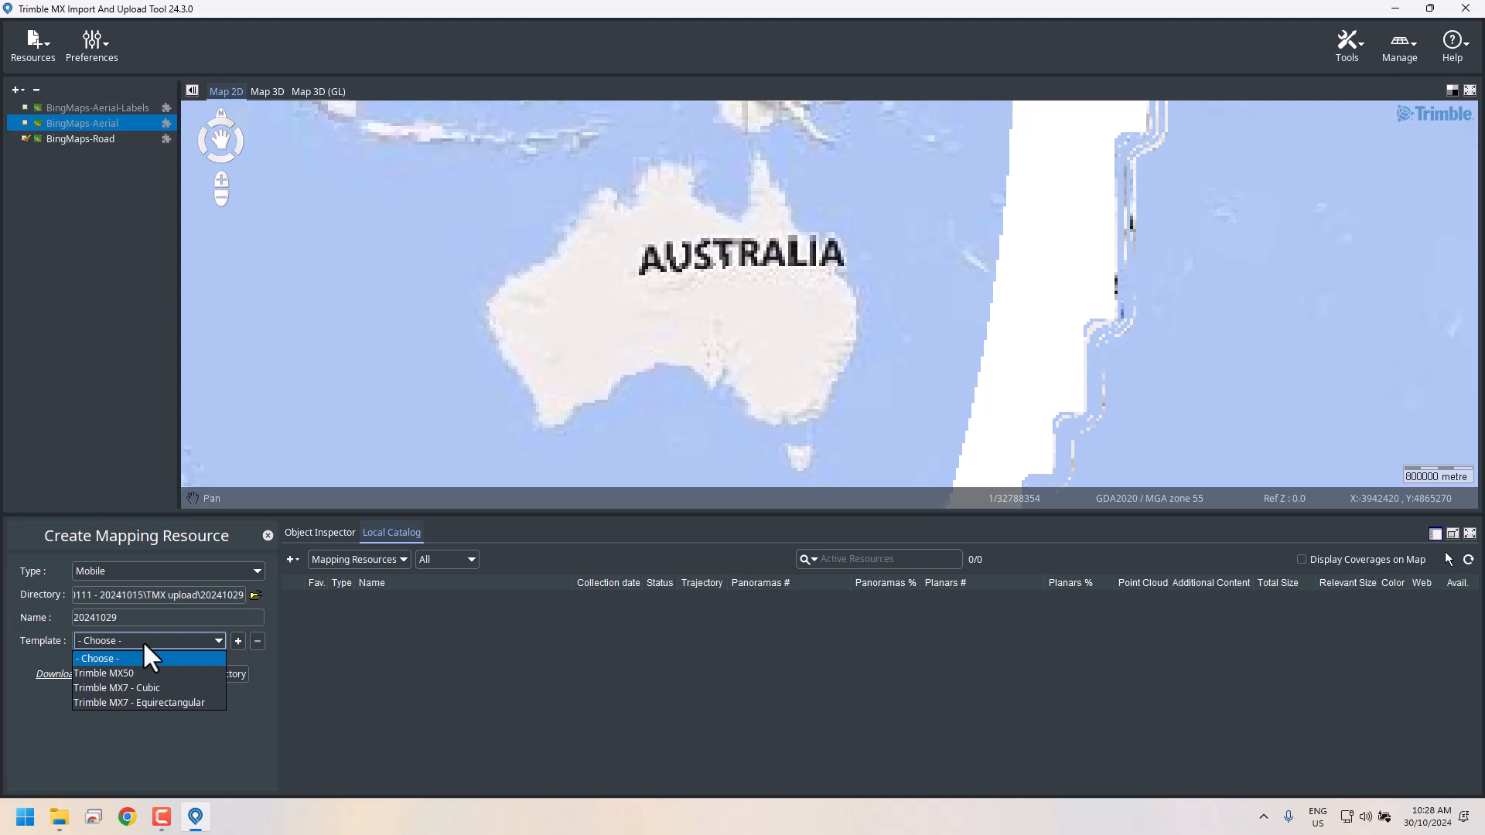
left_click(133, 702)
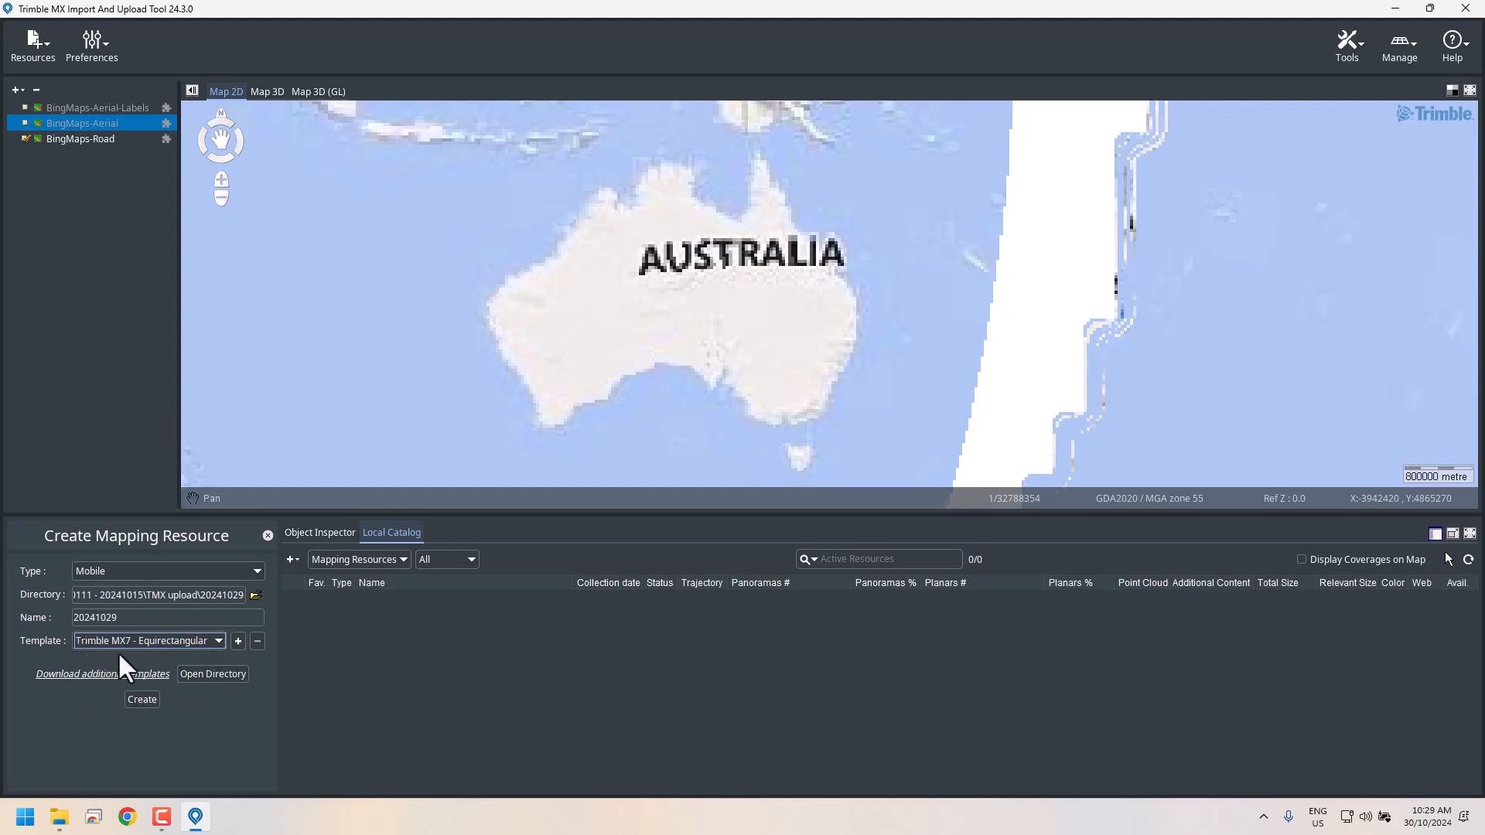
left_click(141, 699)
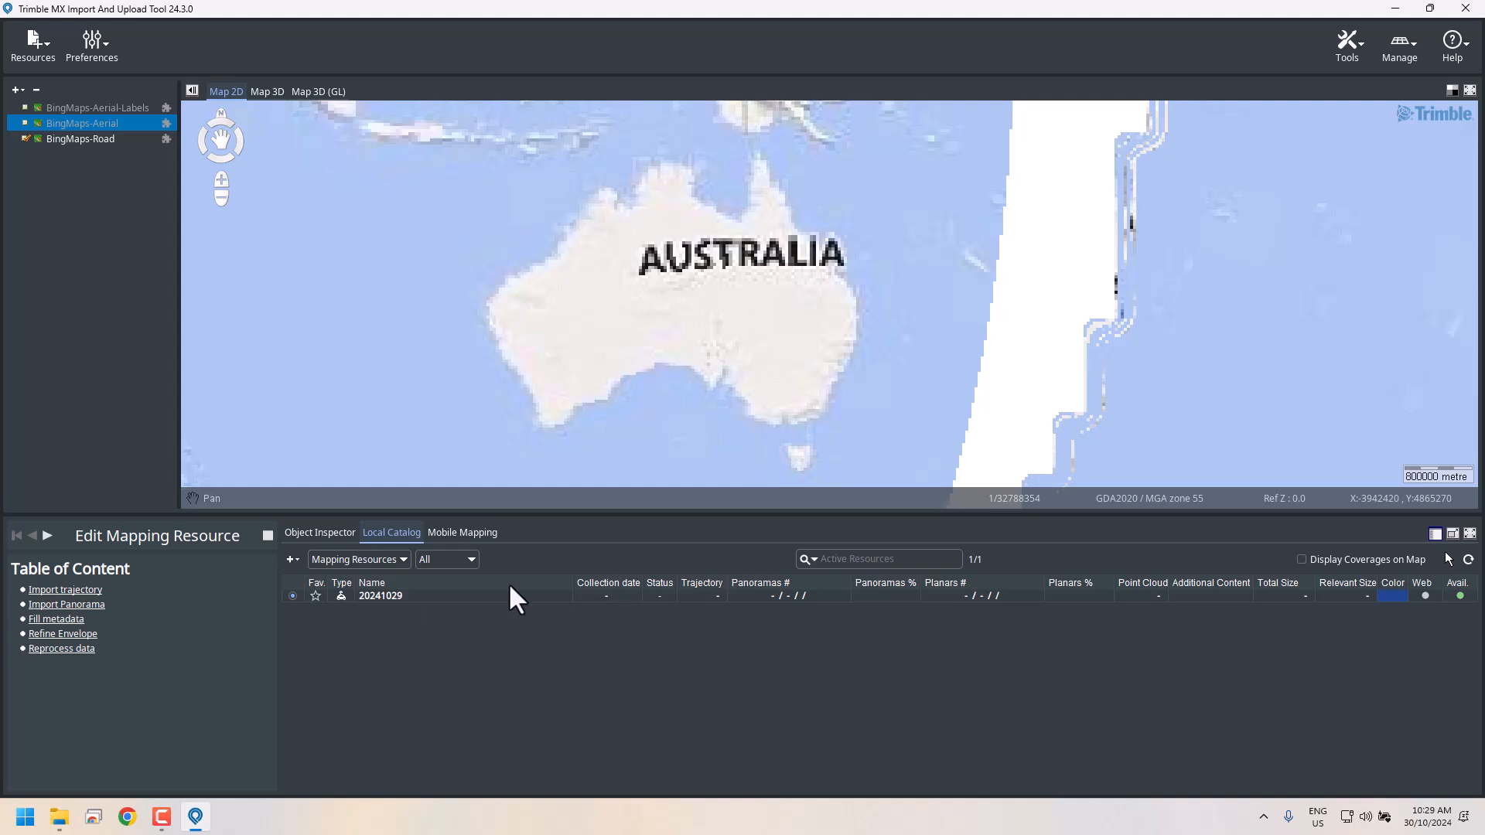
Switch to File Explorer and examine the folder structure generated inside TMX upload for resource 20241029
key("alt+Tab")
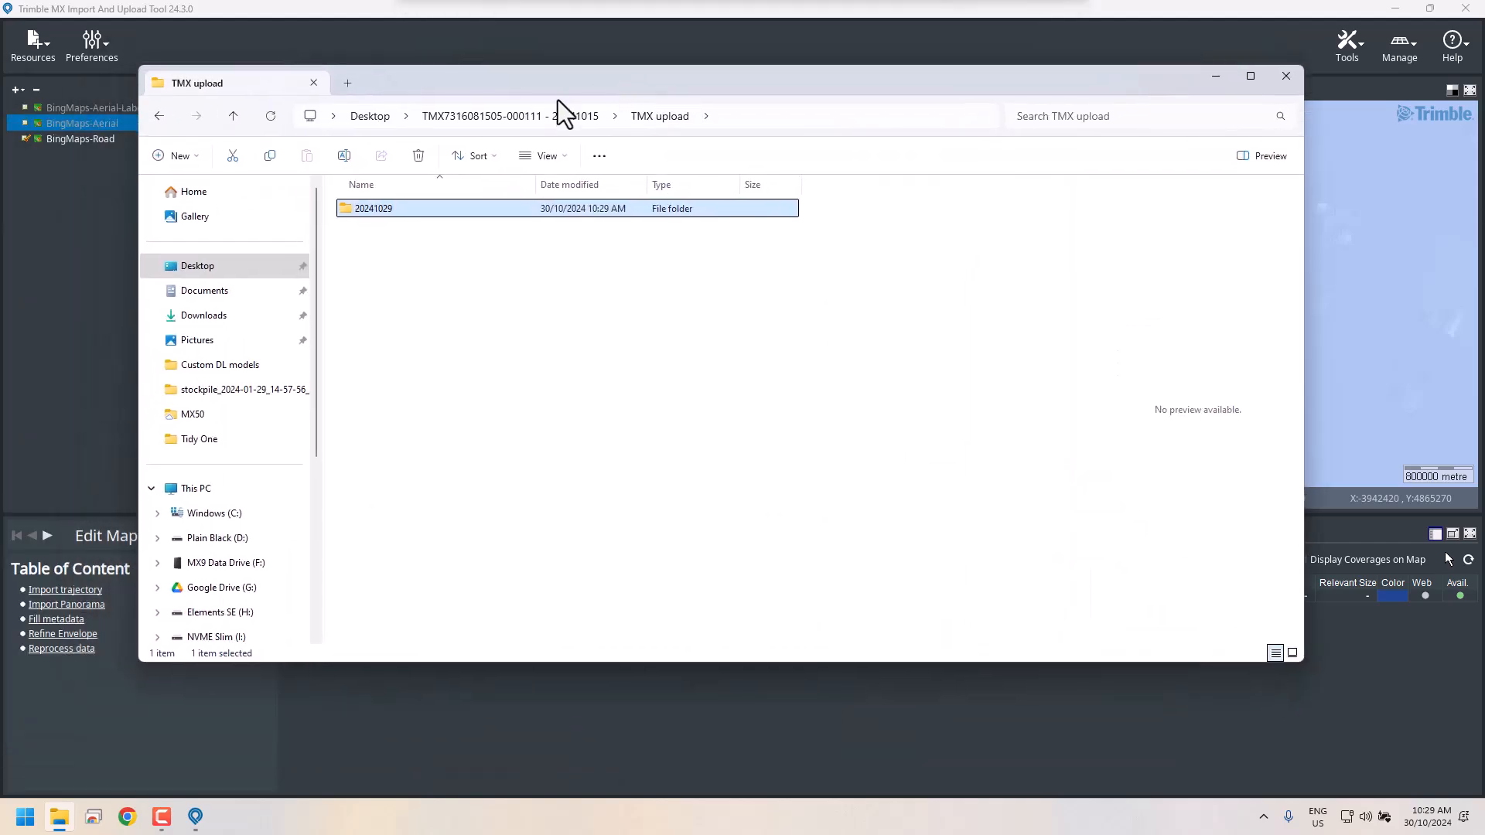
left_click(550, 116)
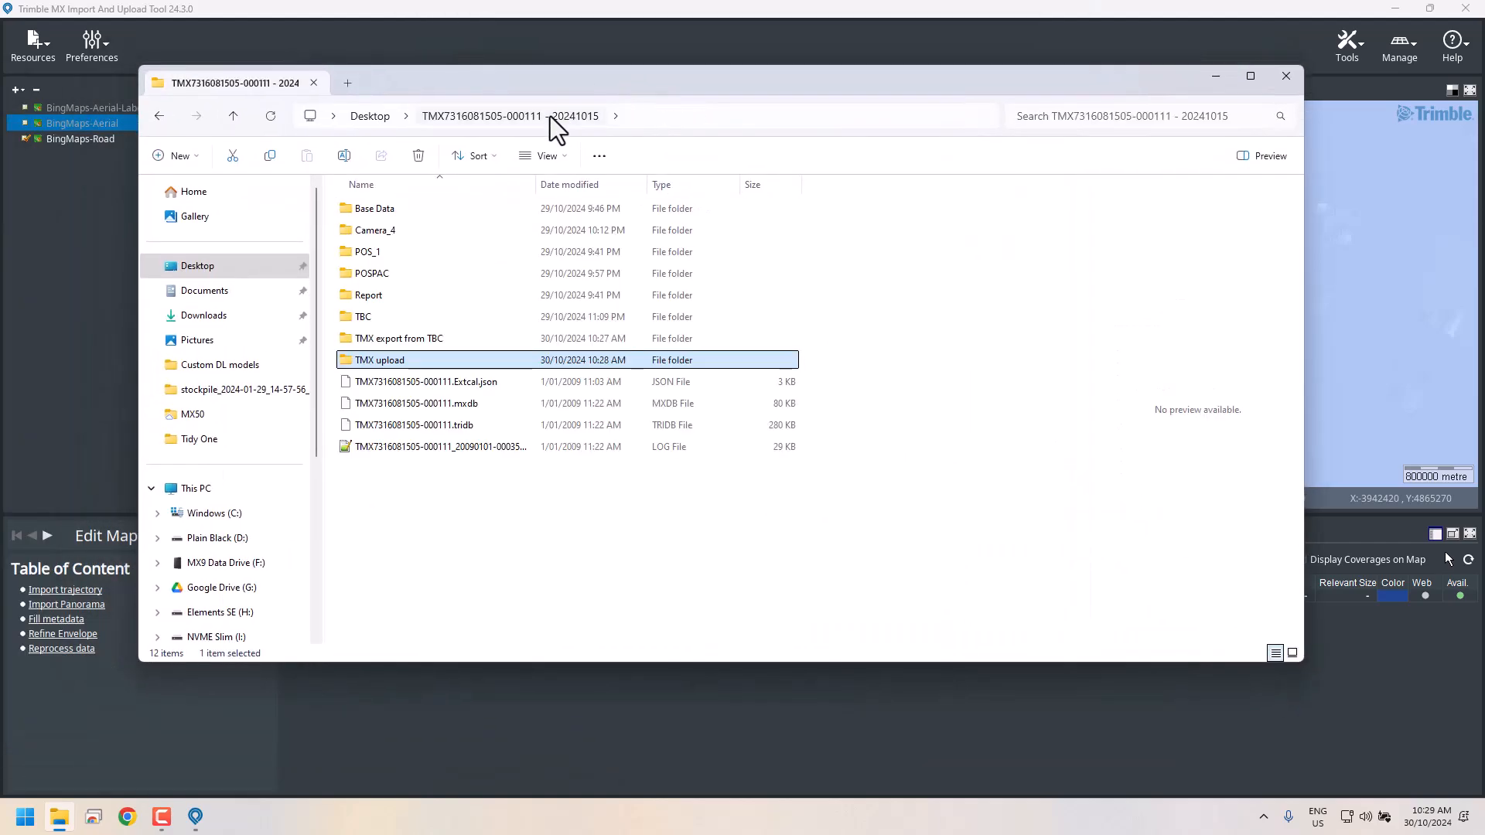
double_click(371, 362)
double_click(371, 211)
double_click(377, 212)
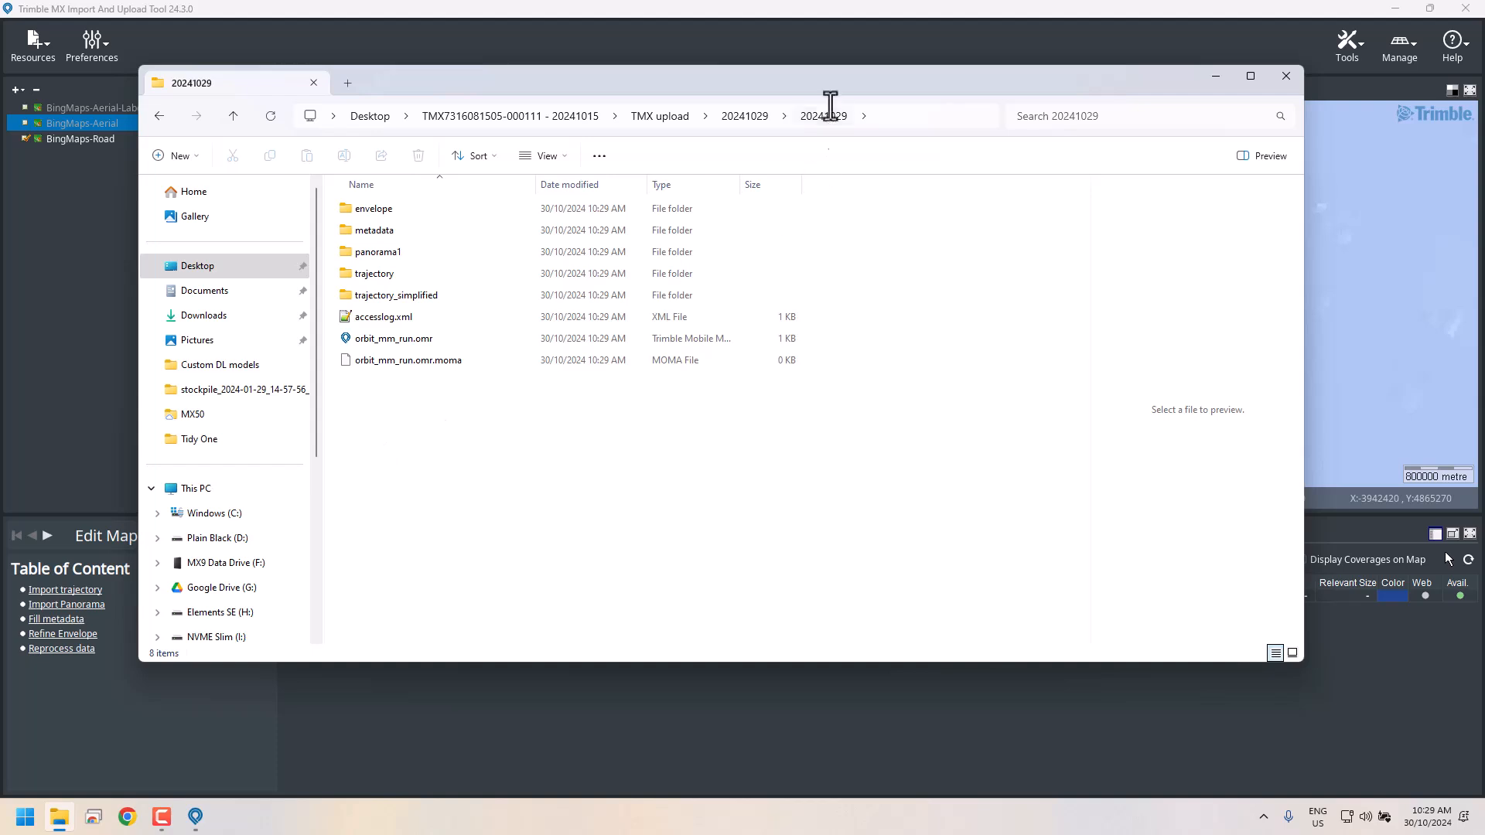
left_click(1216, 77)
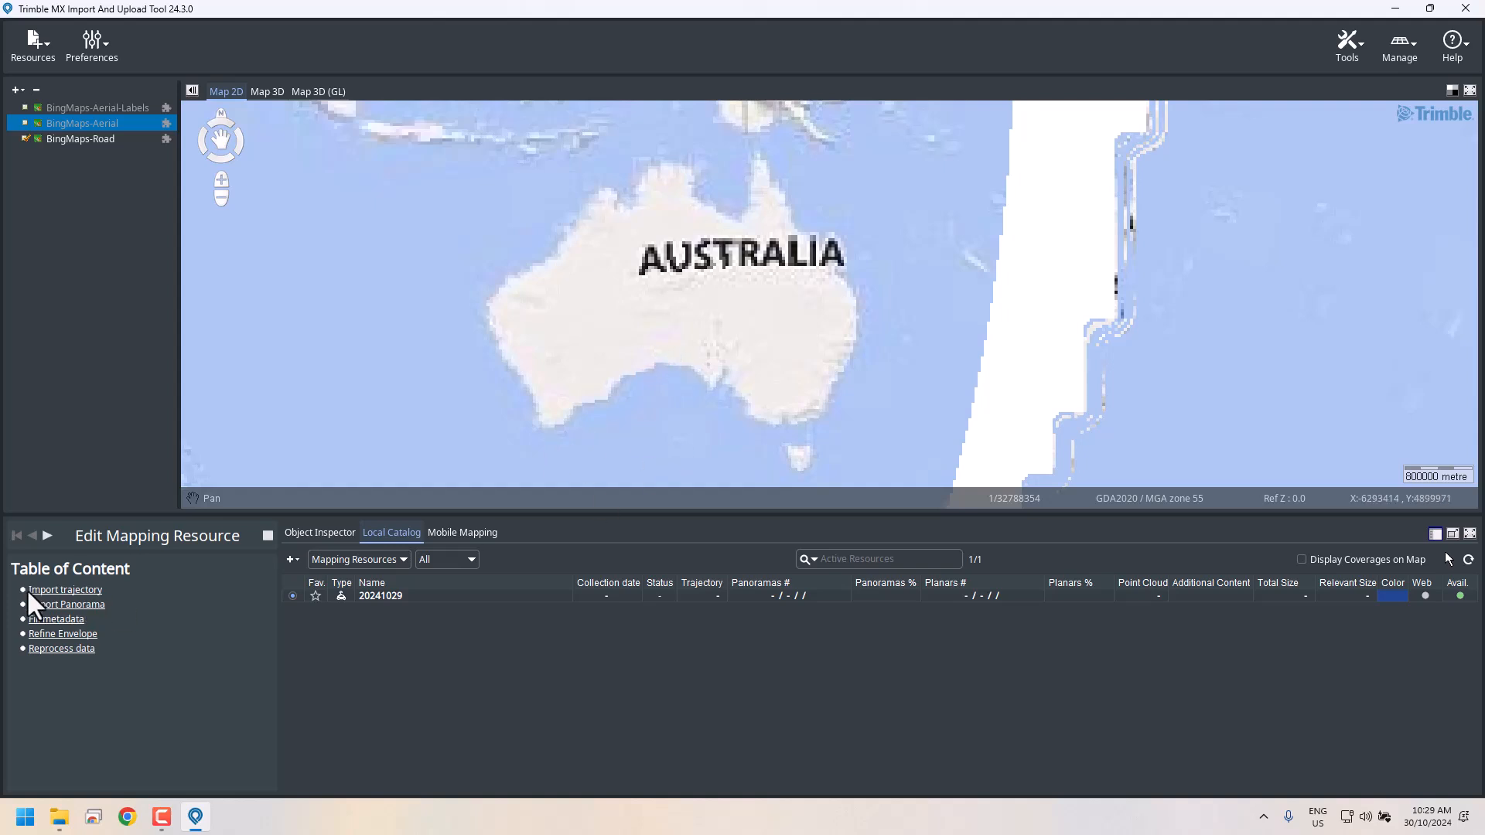
Import the trajectory into resource 20241029 from 20241029_trajectory.csv in the TMX export from TBC folder
left_click(48, 591)
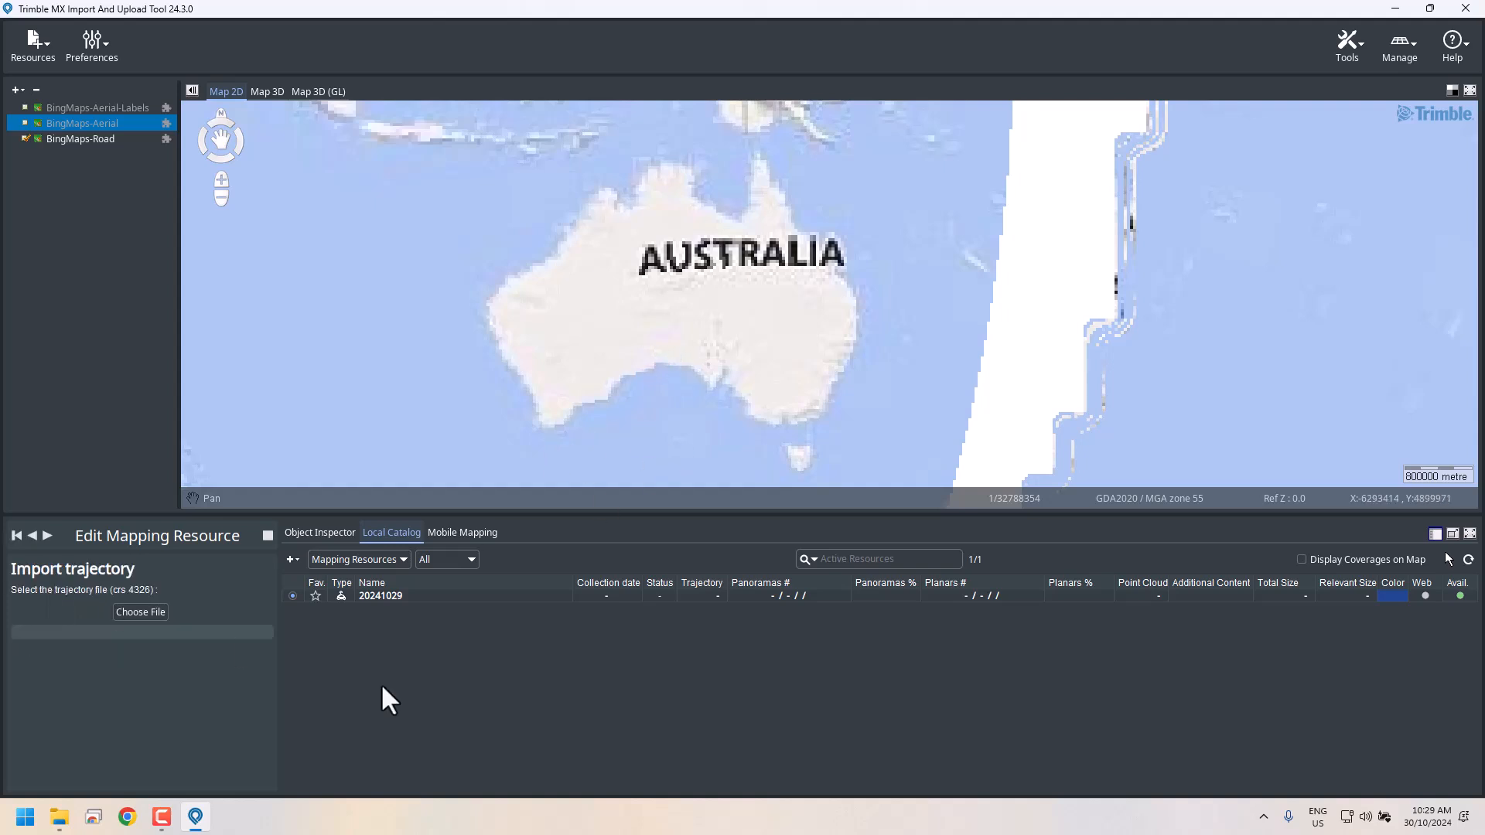
left_click(133, 611)
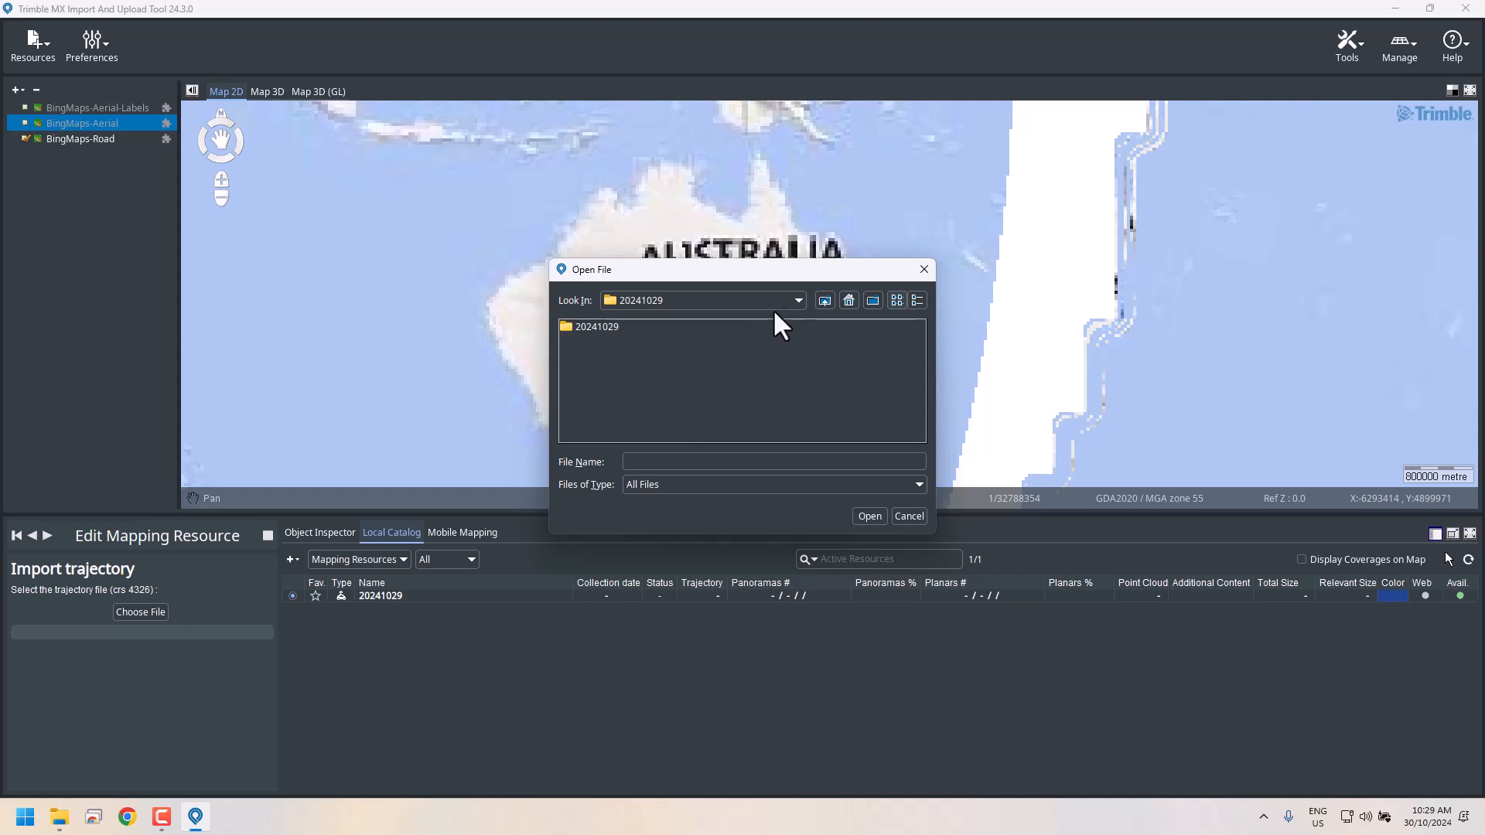
left_click(825, 301)
left_click(825, 301)
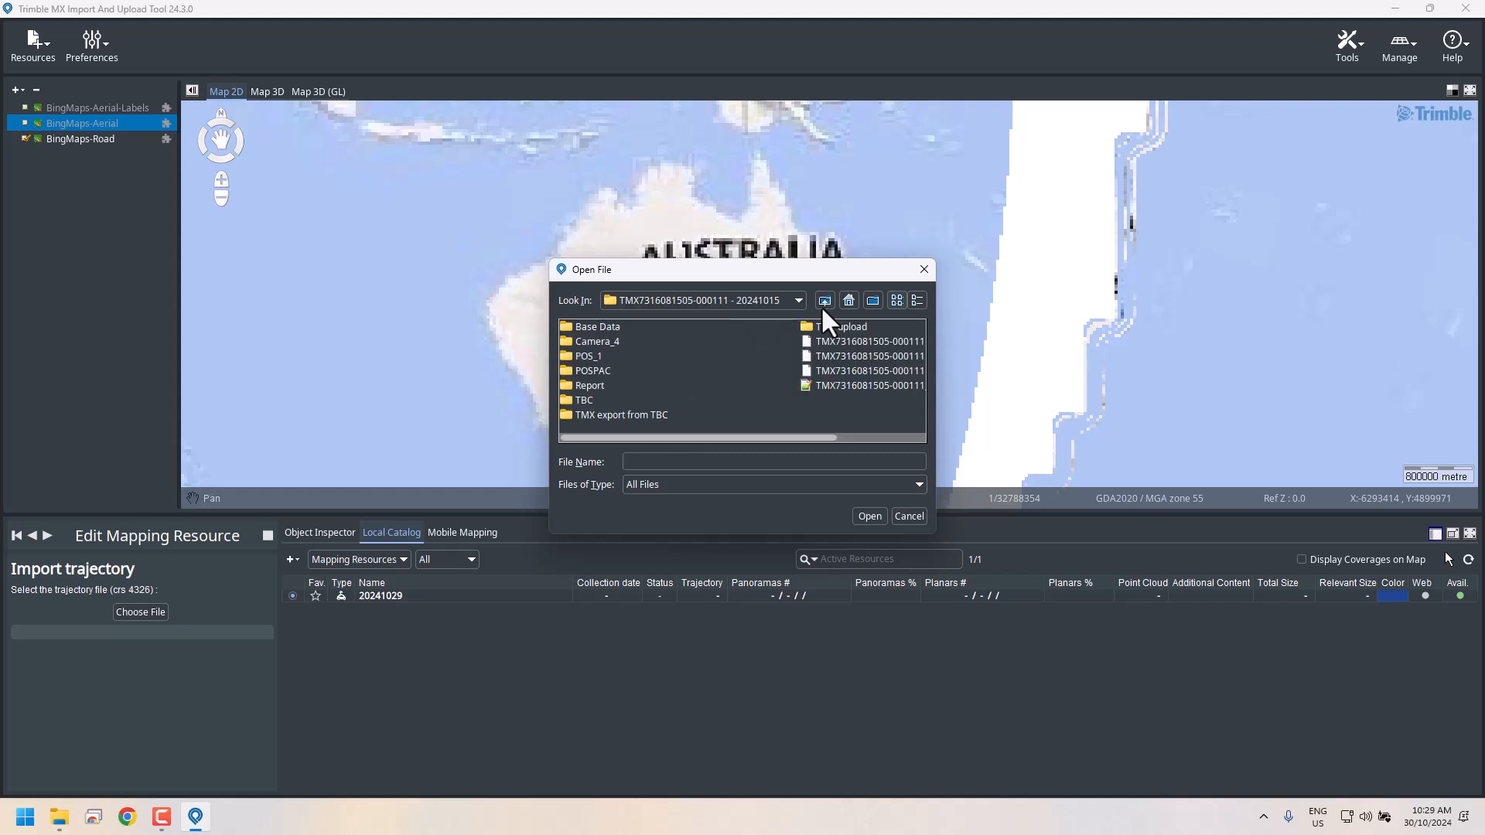
double_click(611, 415)
left_click(621, 341)
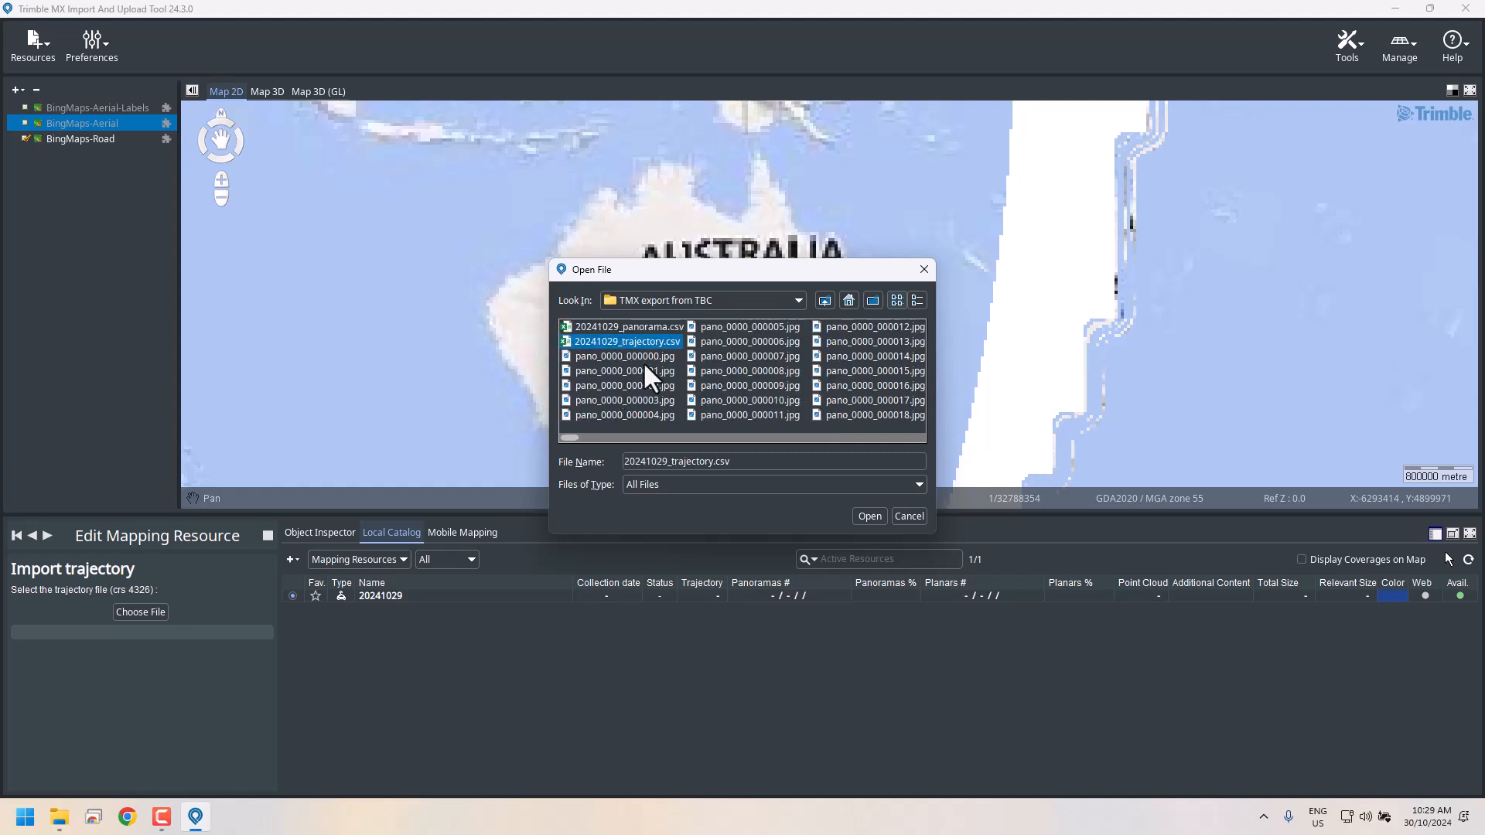
left_click(871, 516)
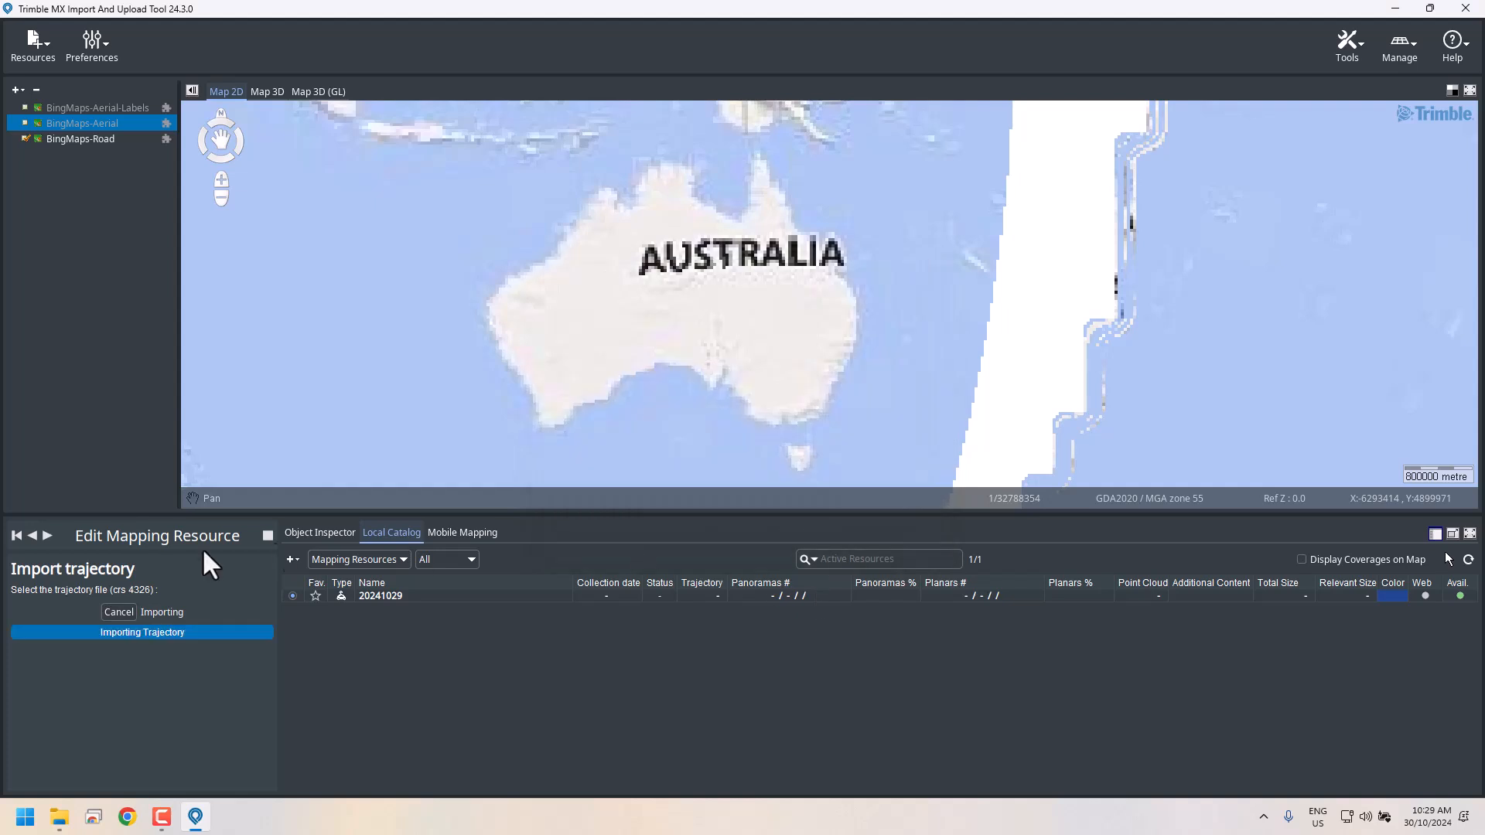
Import the Ladybug panorama camera positions from 20241029_panorama.csv and check their placement on the map around Kyneton Showgrounds
left_click(32, 536)
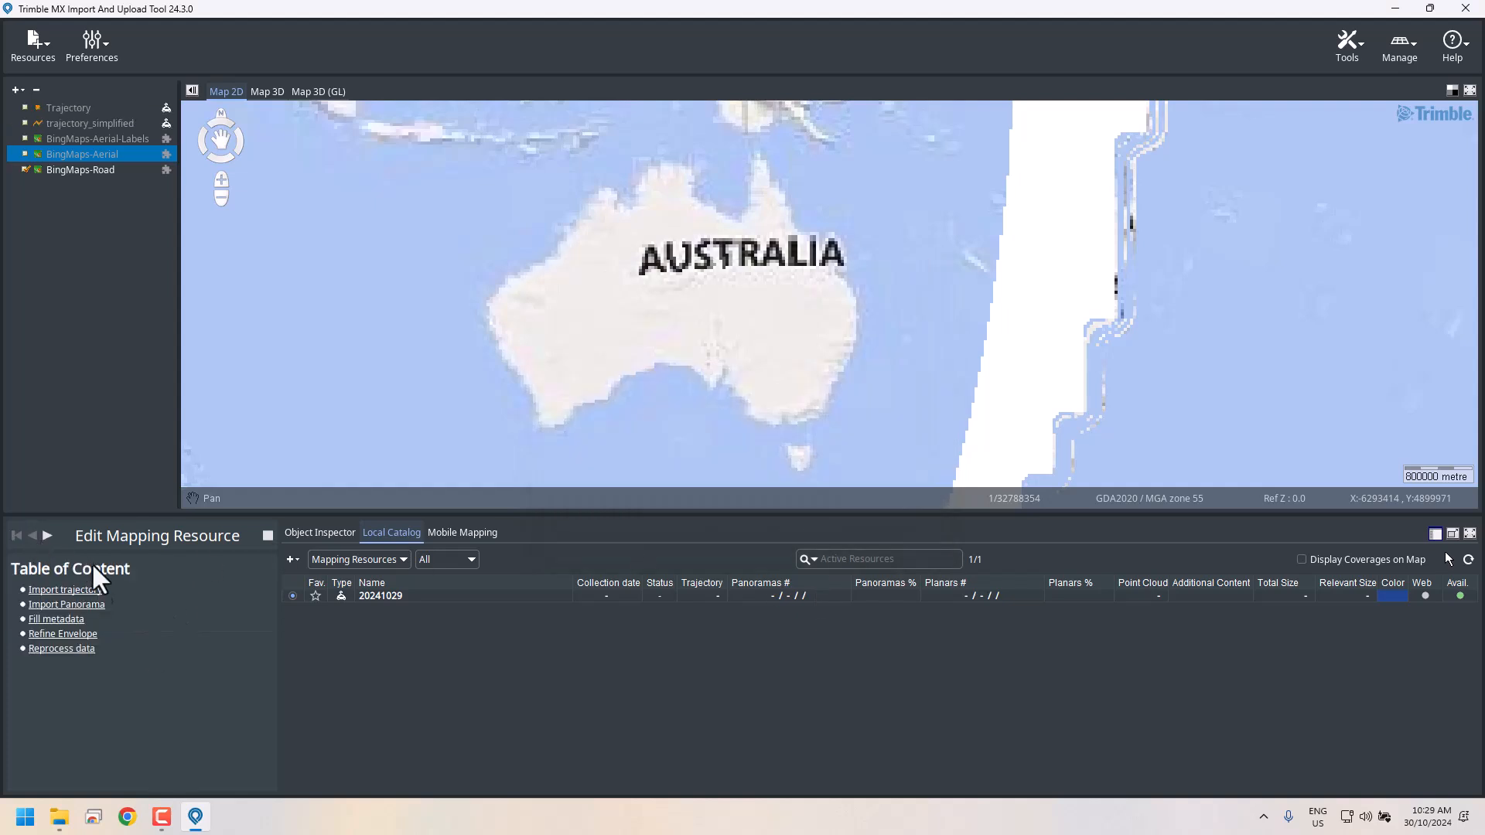
left_click(77, 605)
left_click(146, 661)
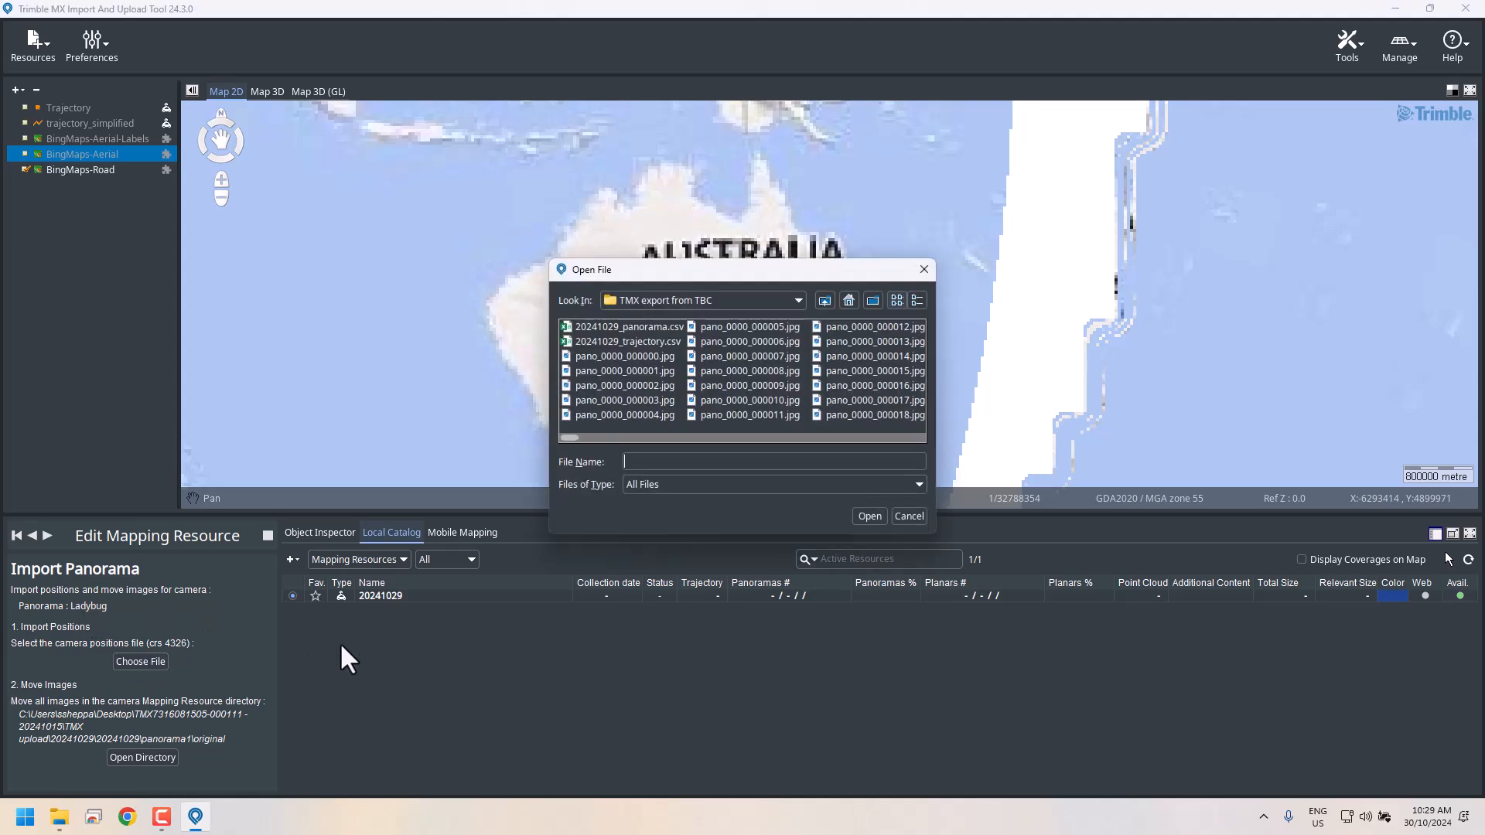
left_click(650, 327)
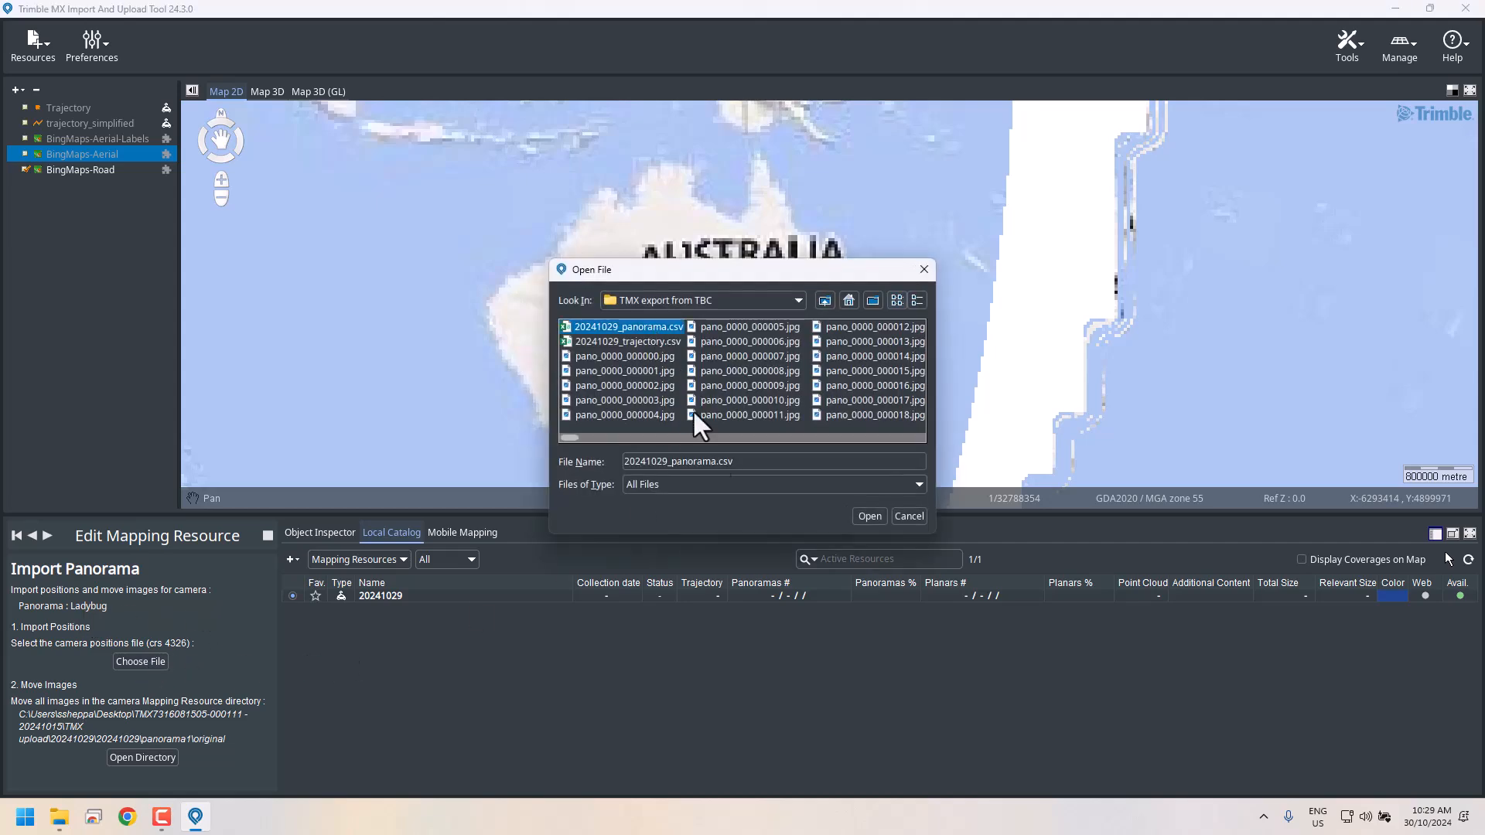
left_click(869, 517)
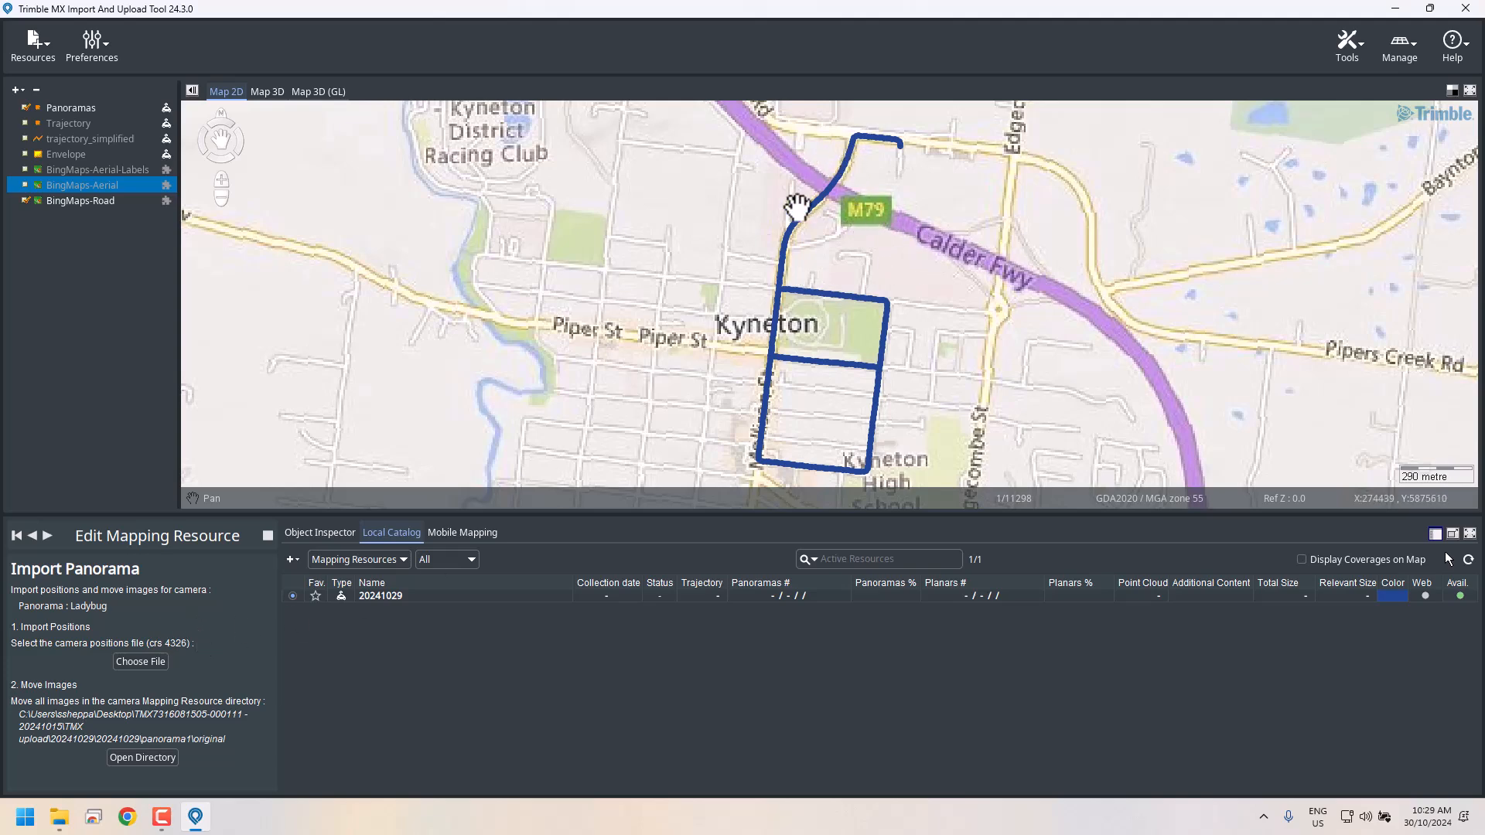
scroll(785, 280, "up", 2)
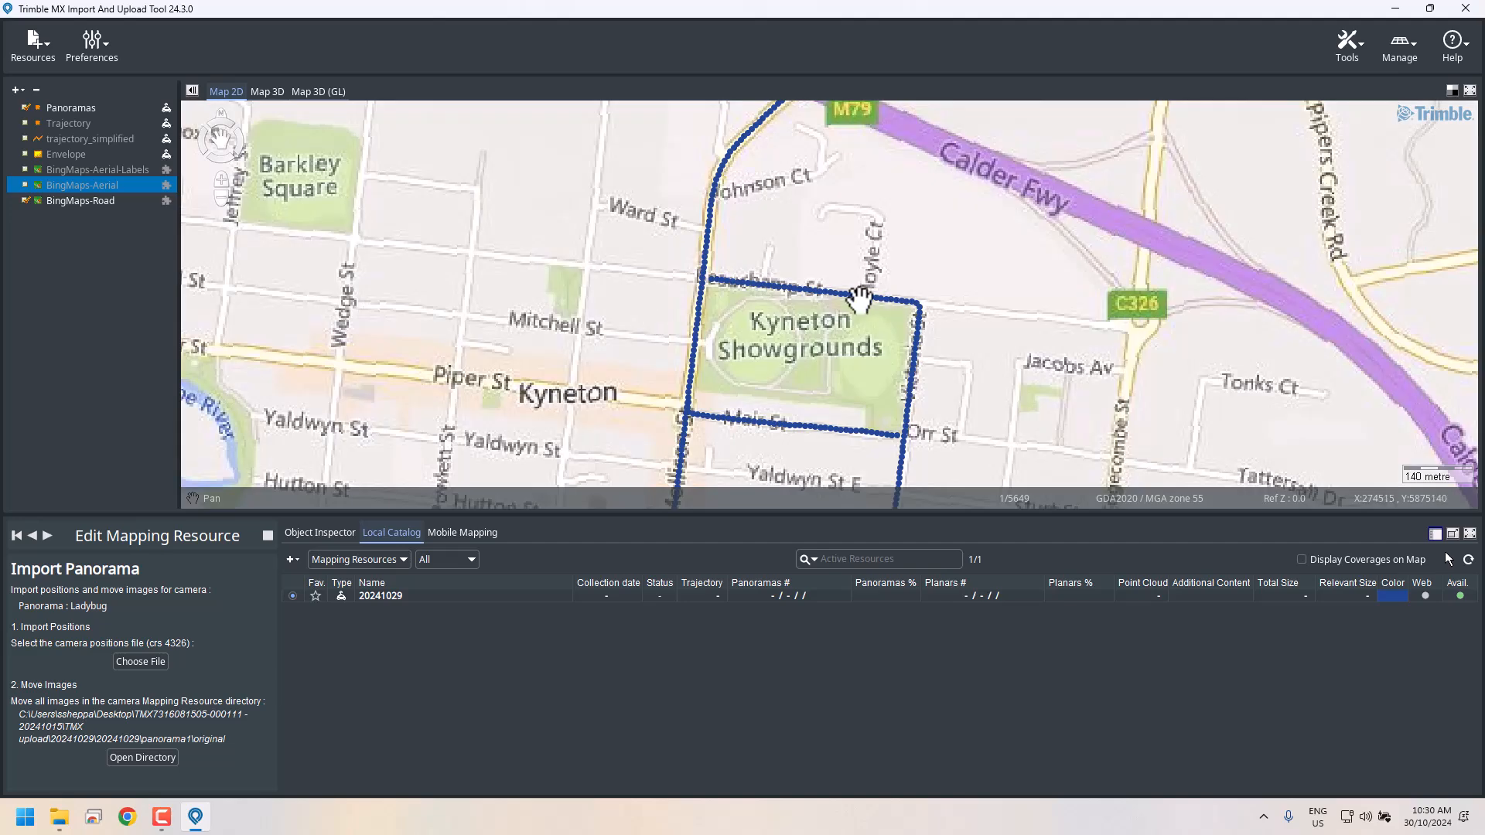
left_click_drag(860, 298, 864, 222)
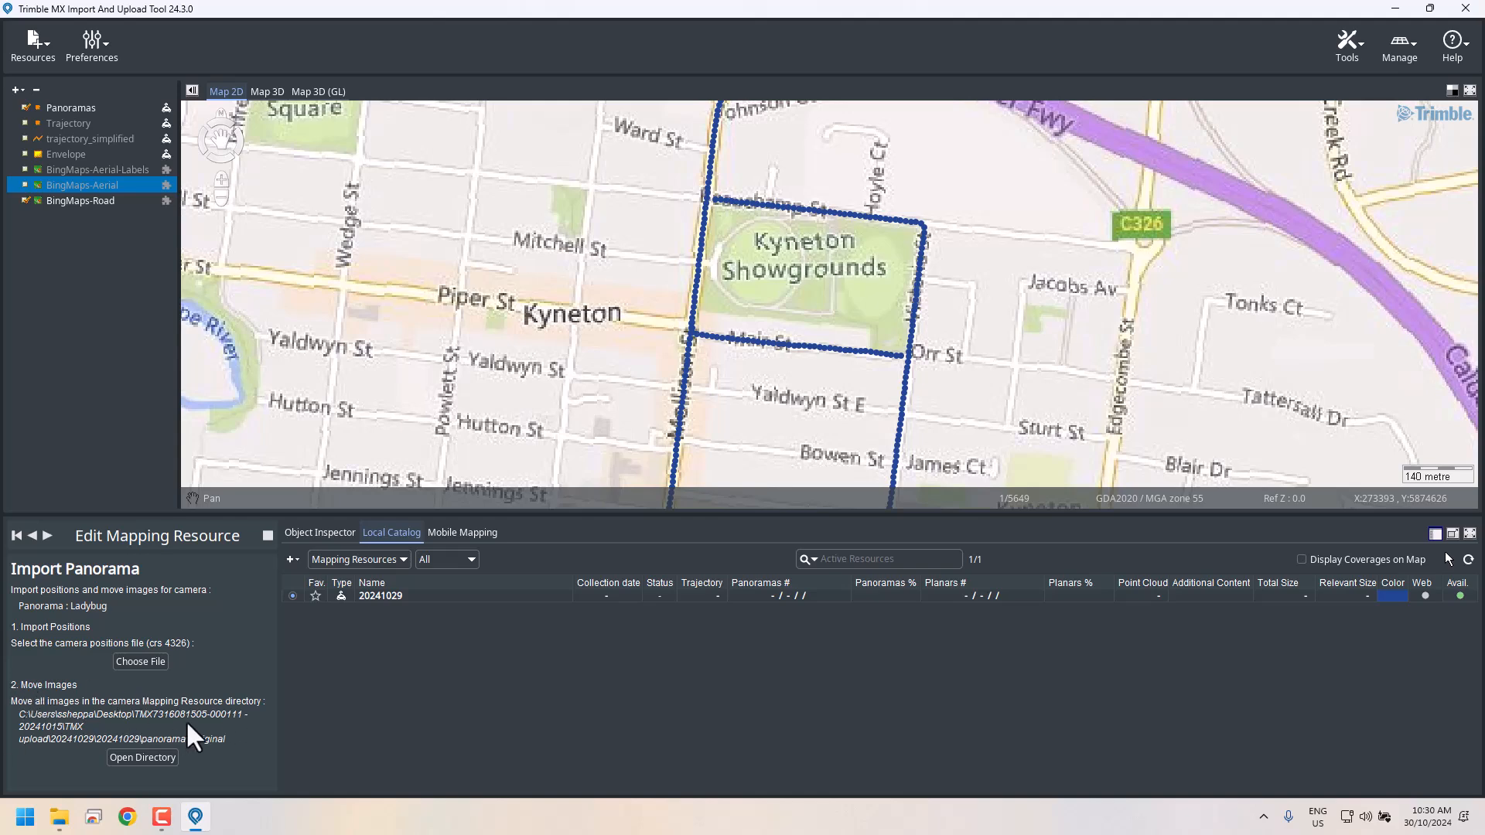
Switch to File Explorer and copy all panorama JPGs from TMX export from TBC, leaving out the two CSV files
left_click(60, 817)
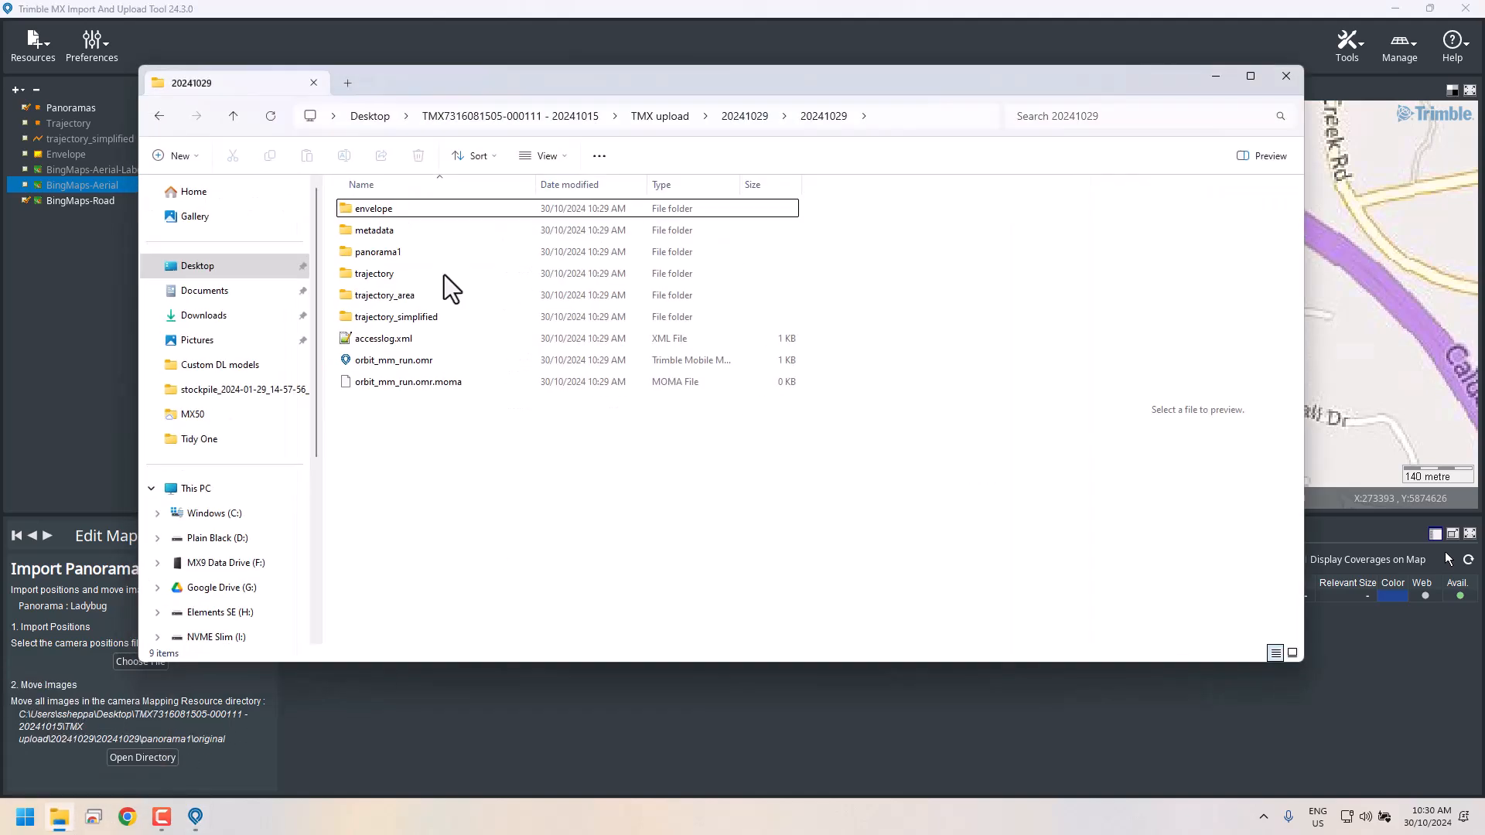
left_click(567, 117)
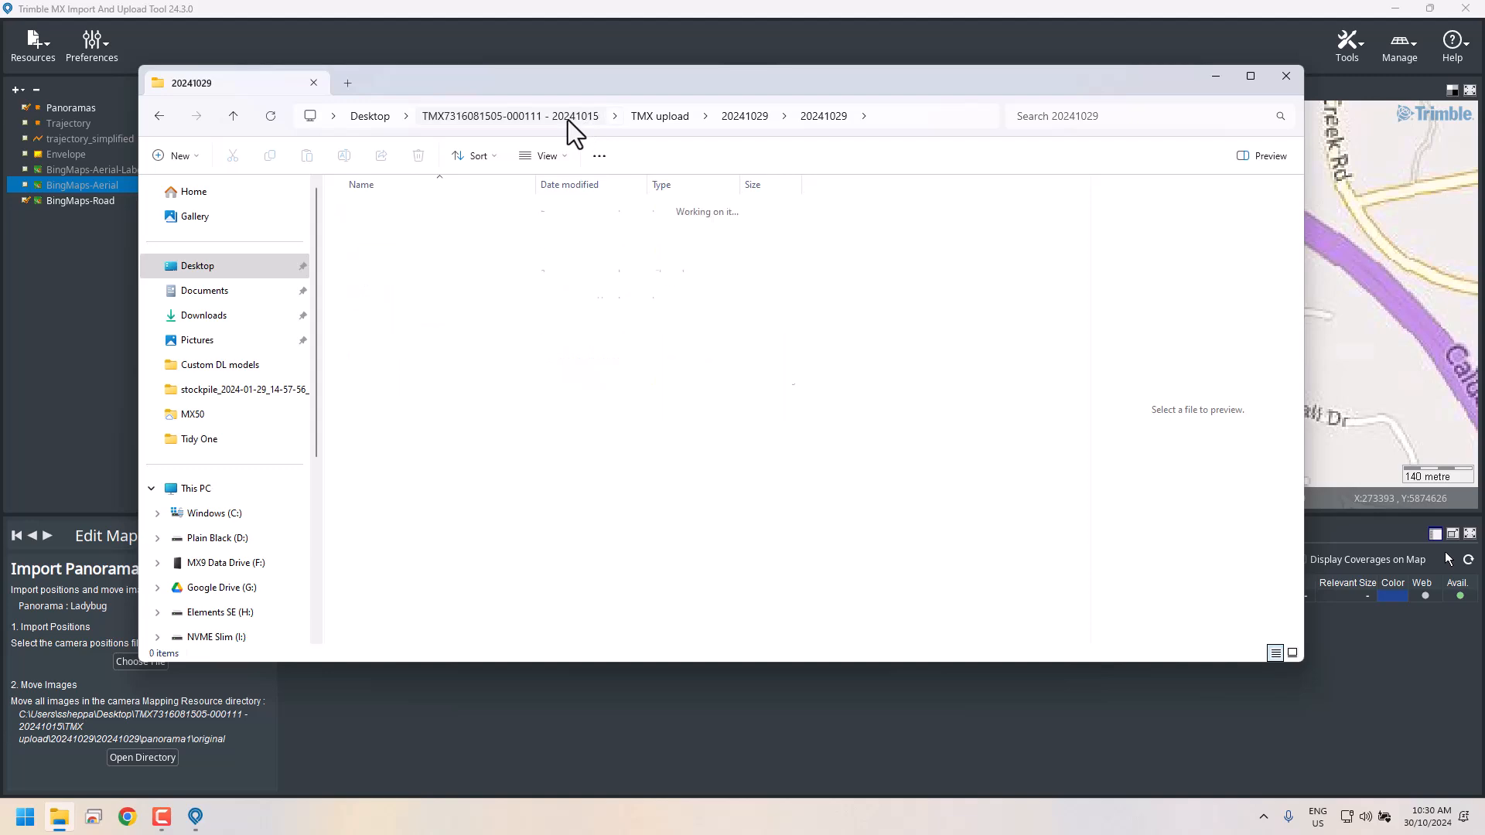
left_click(396, 339)
double_click(399, 342)
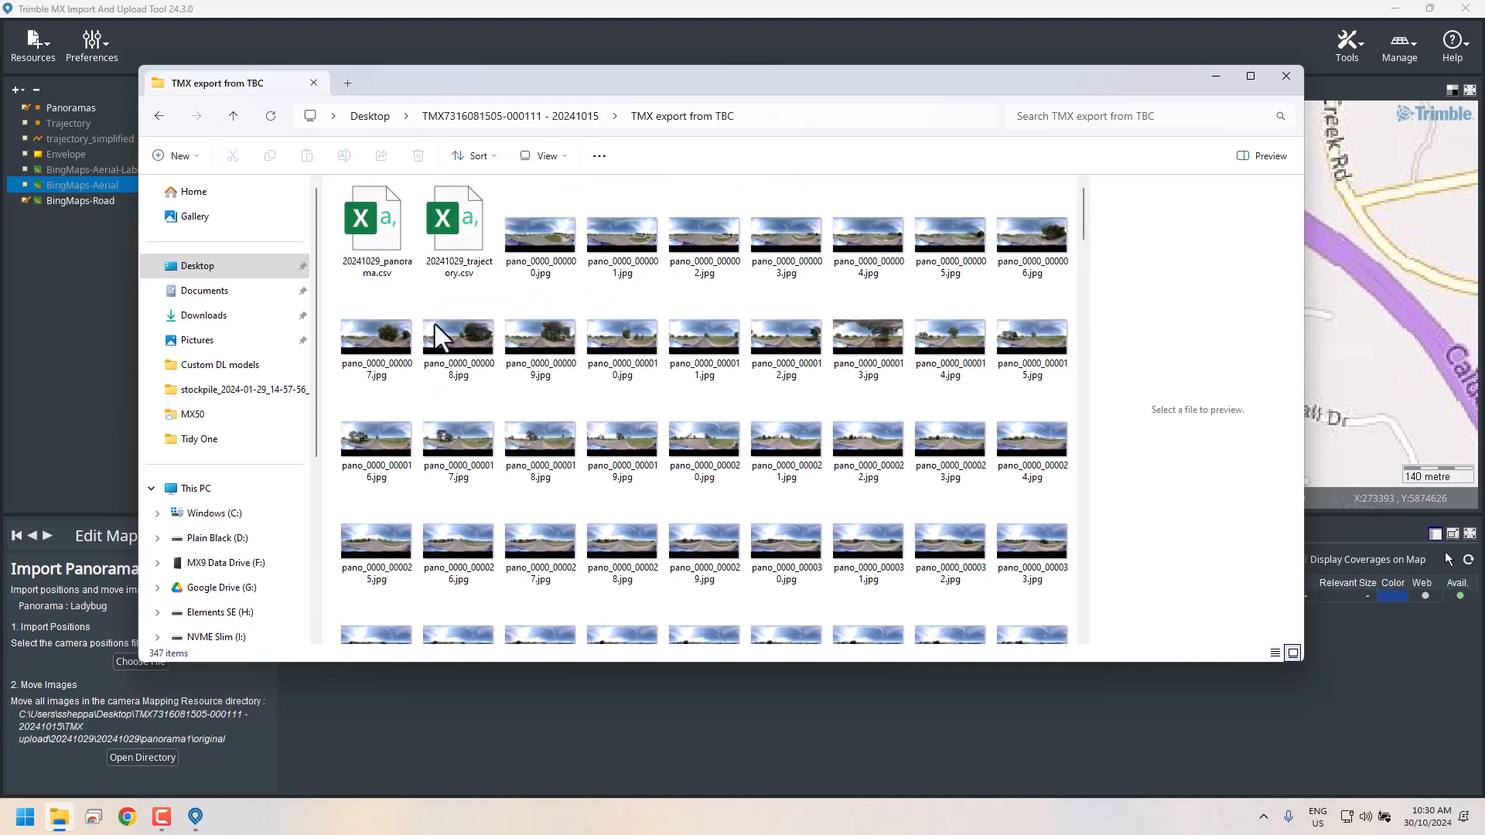
key("ctrl+a")
left_click(384, 246, "ctrl")
left_click(463, 277, "ctrl")
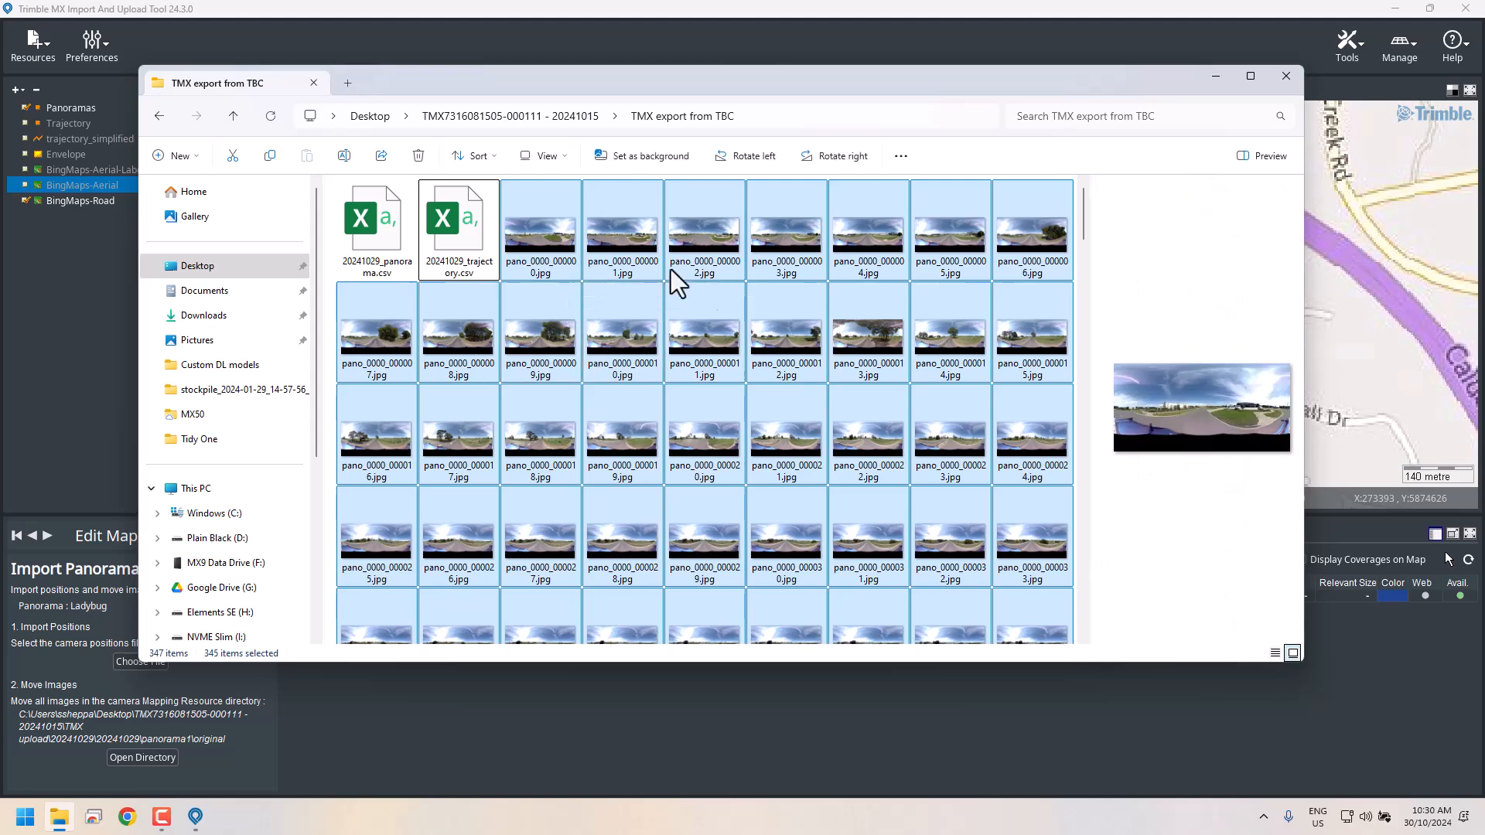
key("ctrl+c")
Paste the panorama images into the original folder under the resource's panorama1 directory, and return to the Edit Mapping Resource table of contents
left_click(514, 116)
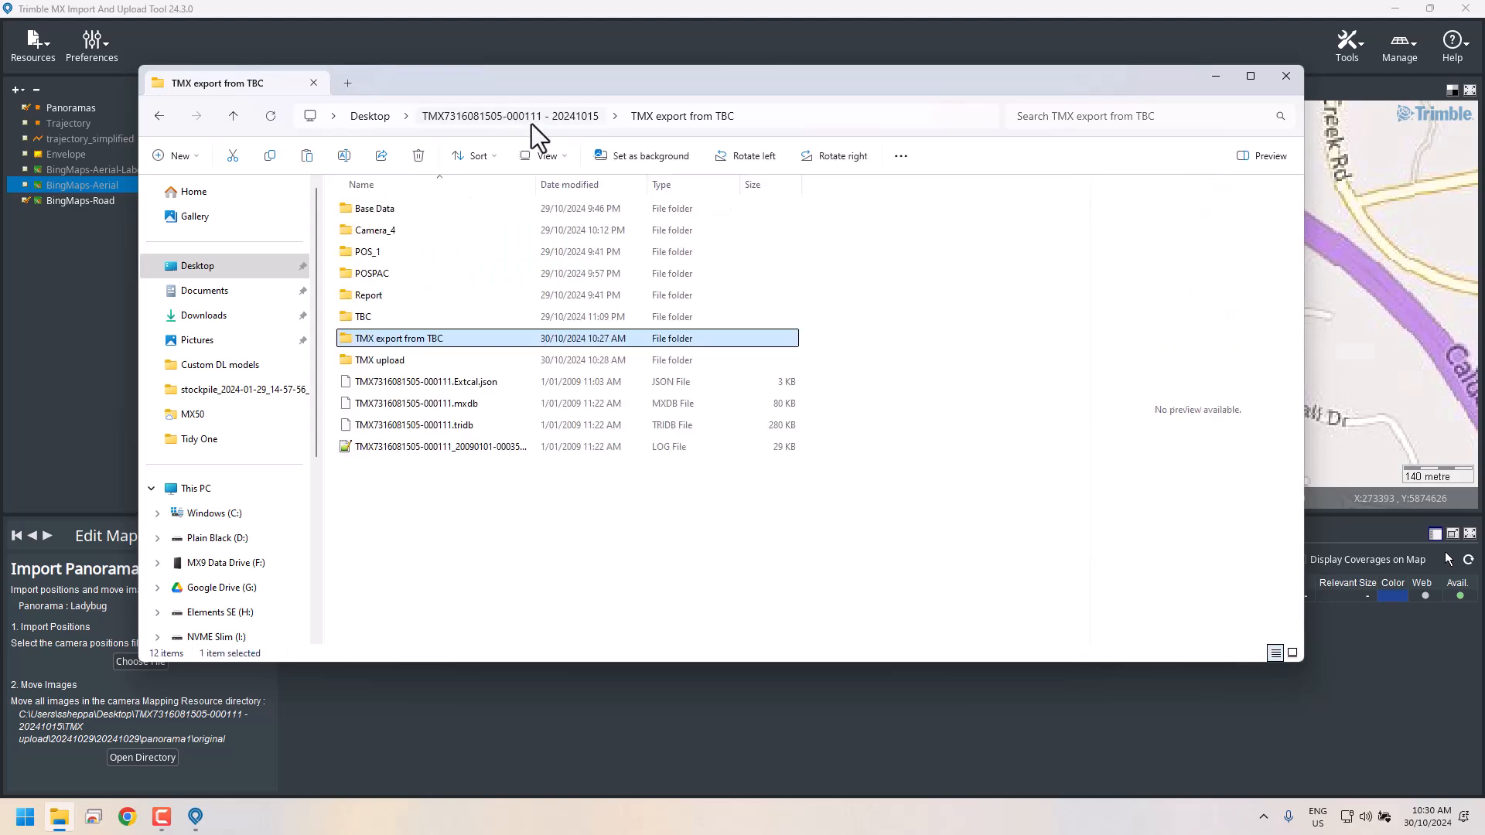
double_click(374, 358)
double_click(363, 210)
double_click(383, 213)
double_click(387, 255)
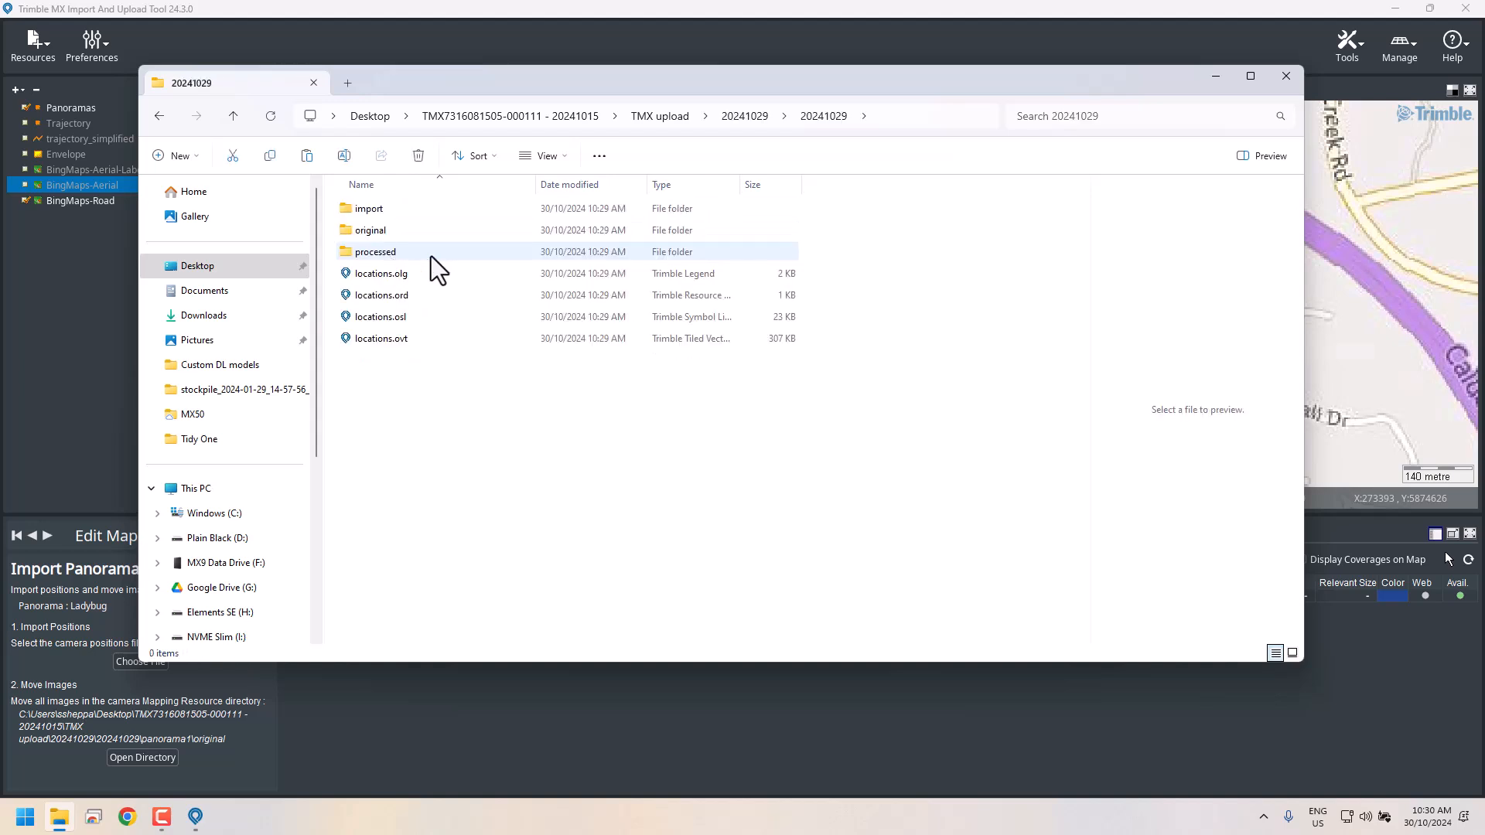
double_click(375, 231)
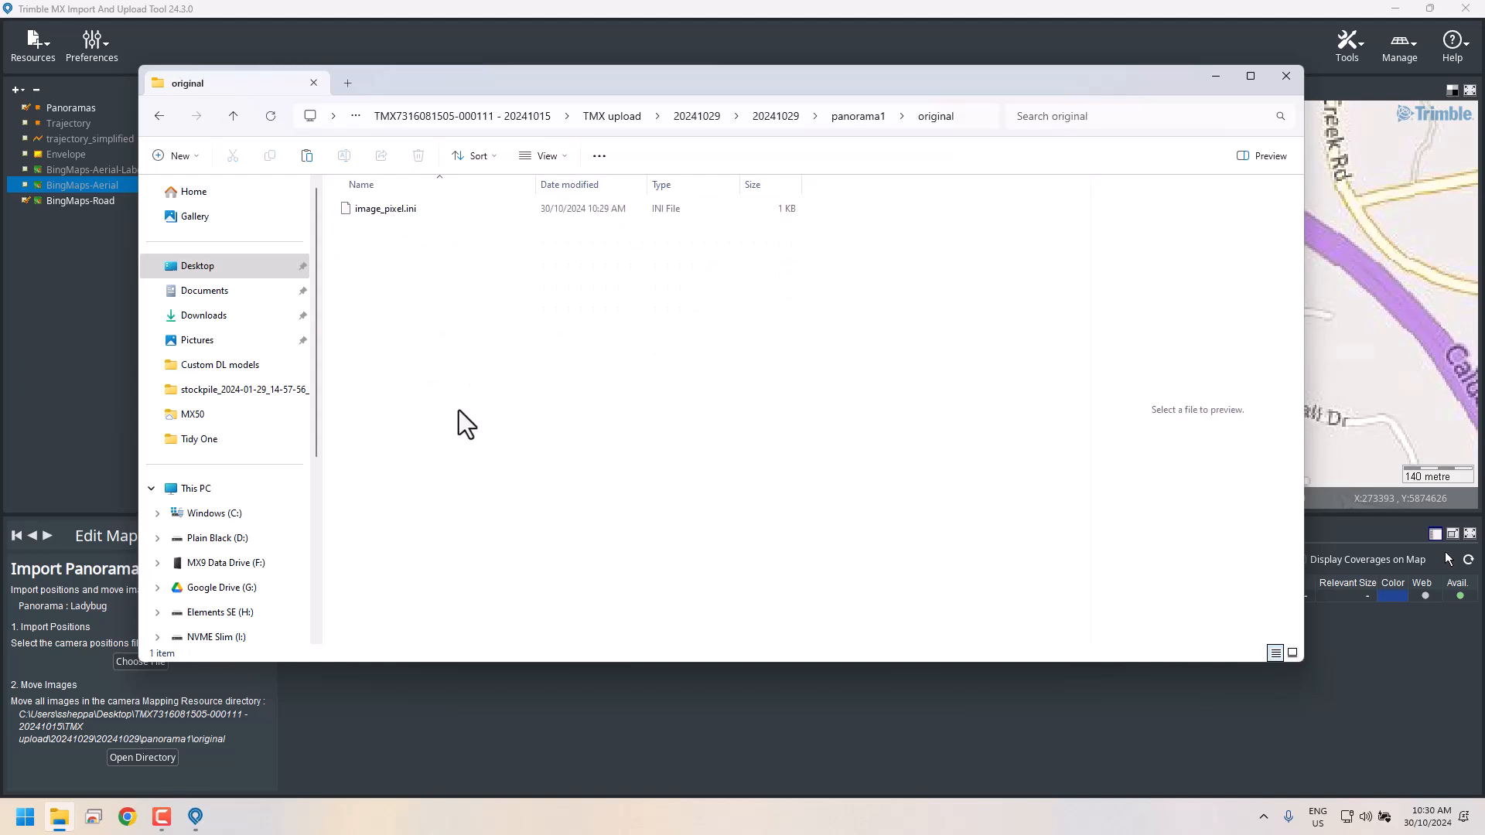
key("ctrl+v")
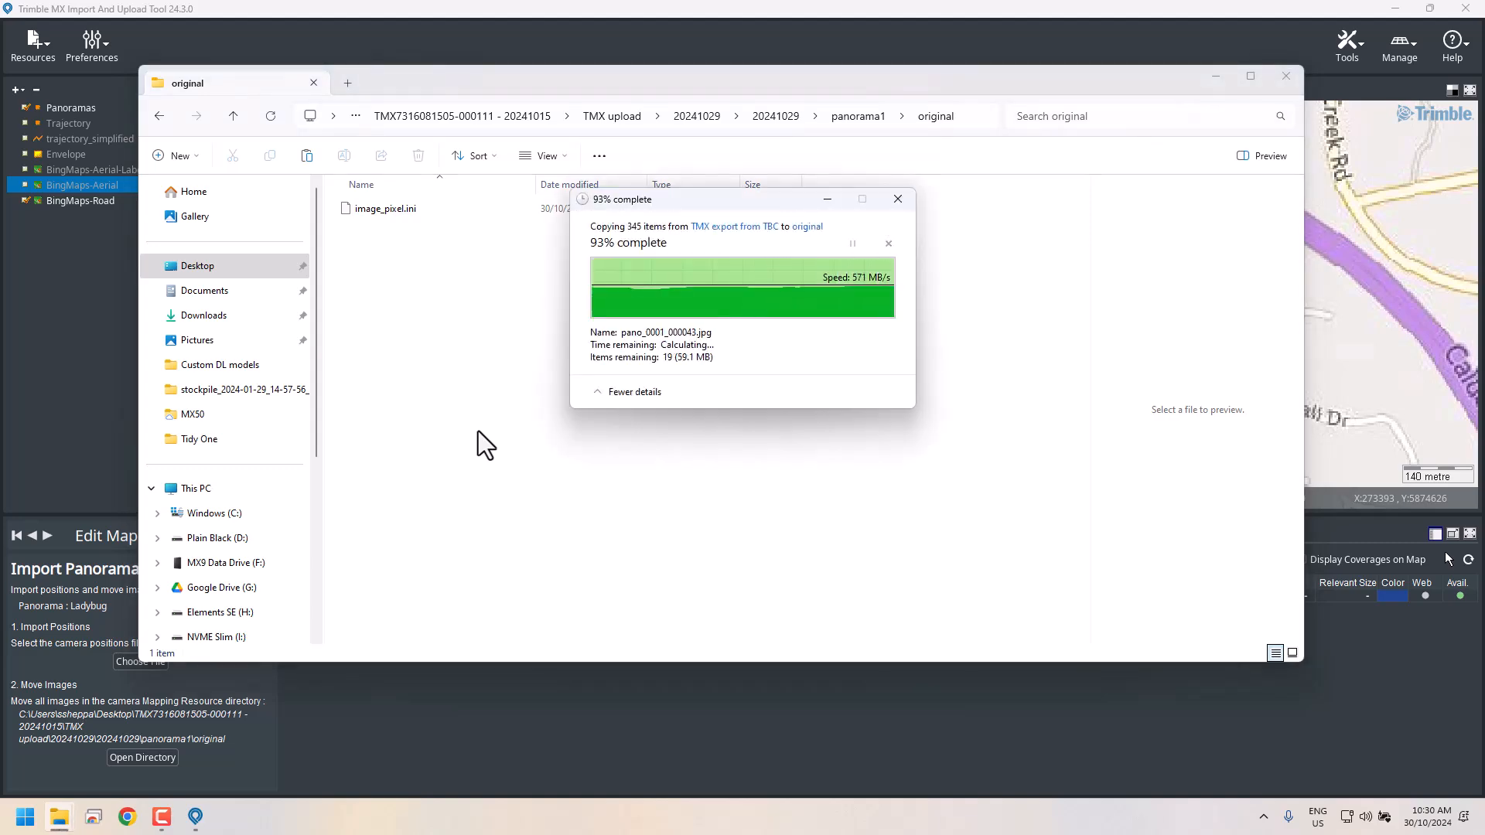
left_click(1060, 190)
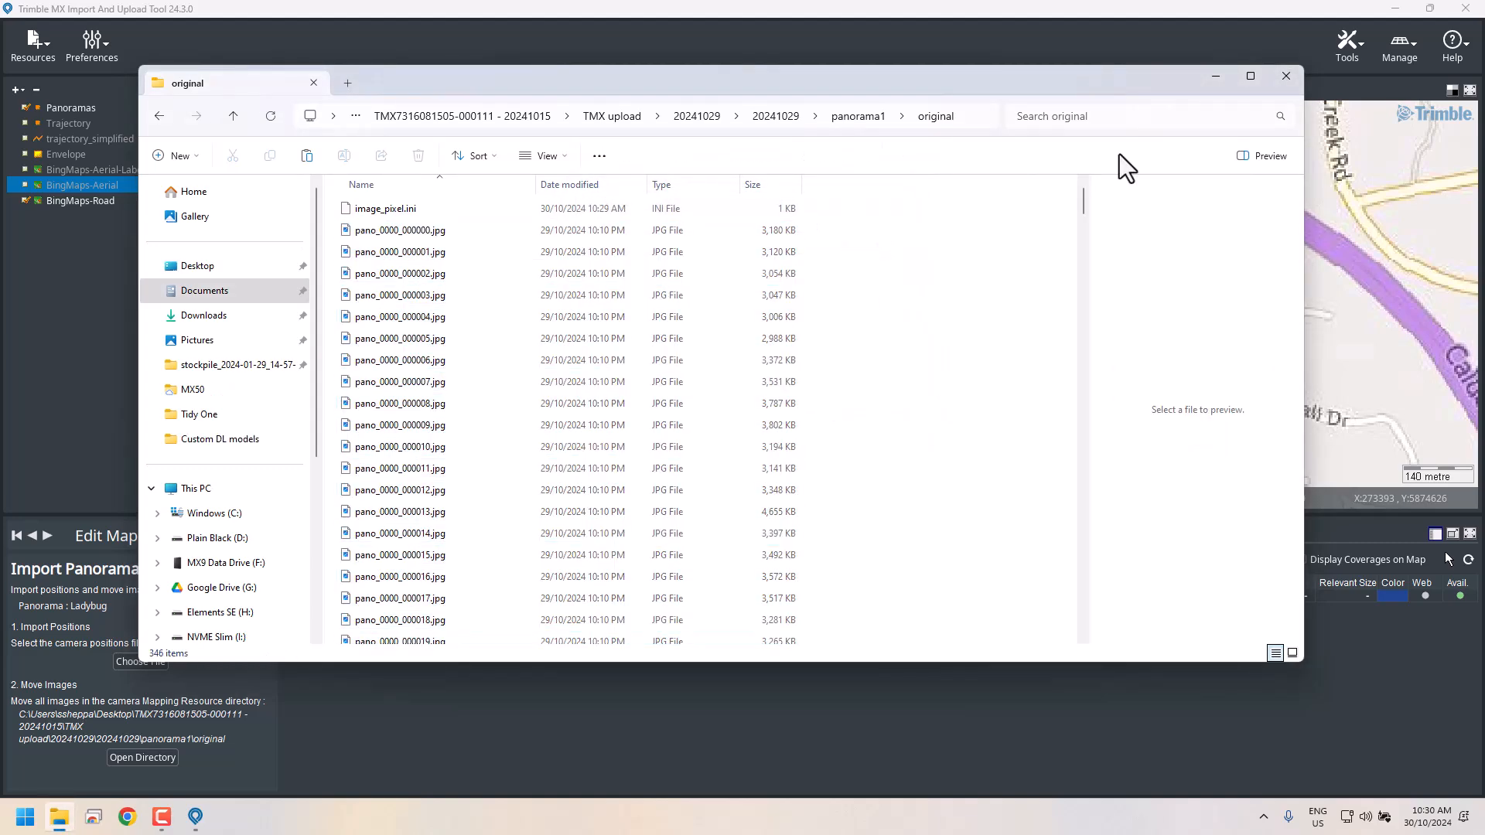
left_click(1227, 73)
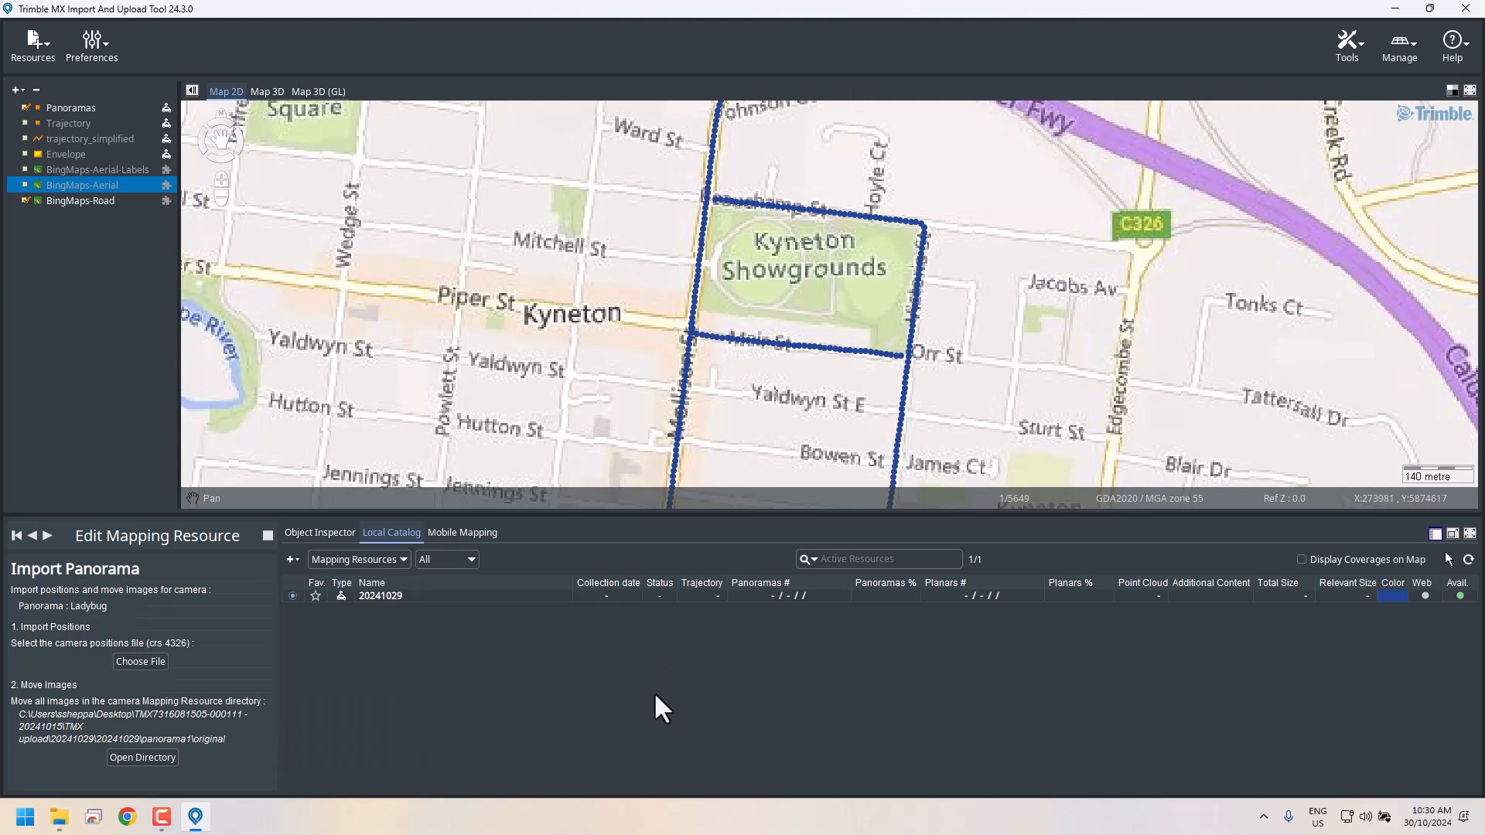
left_click(32, 535)
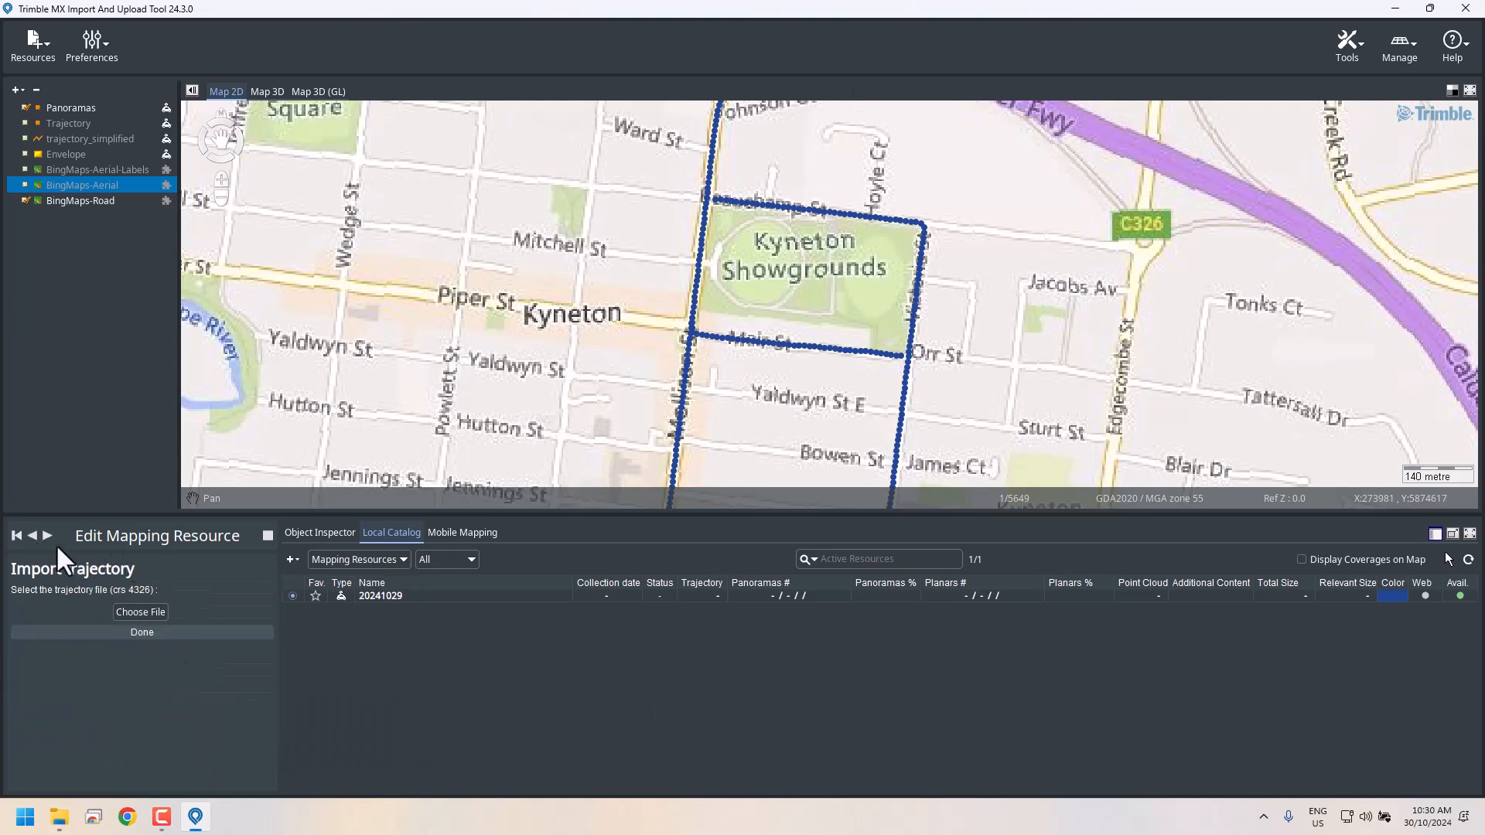
left_click(32, 535)
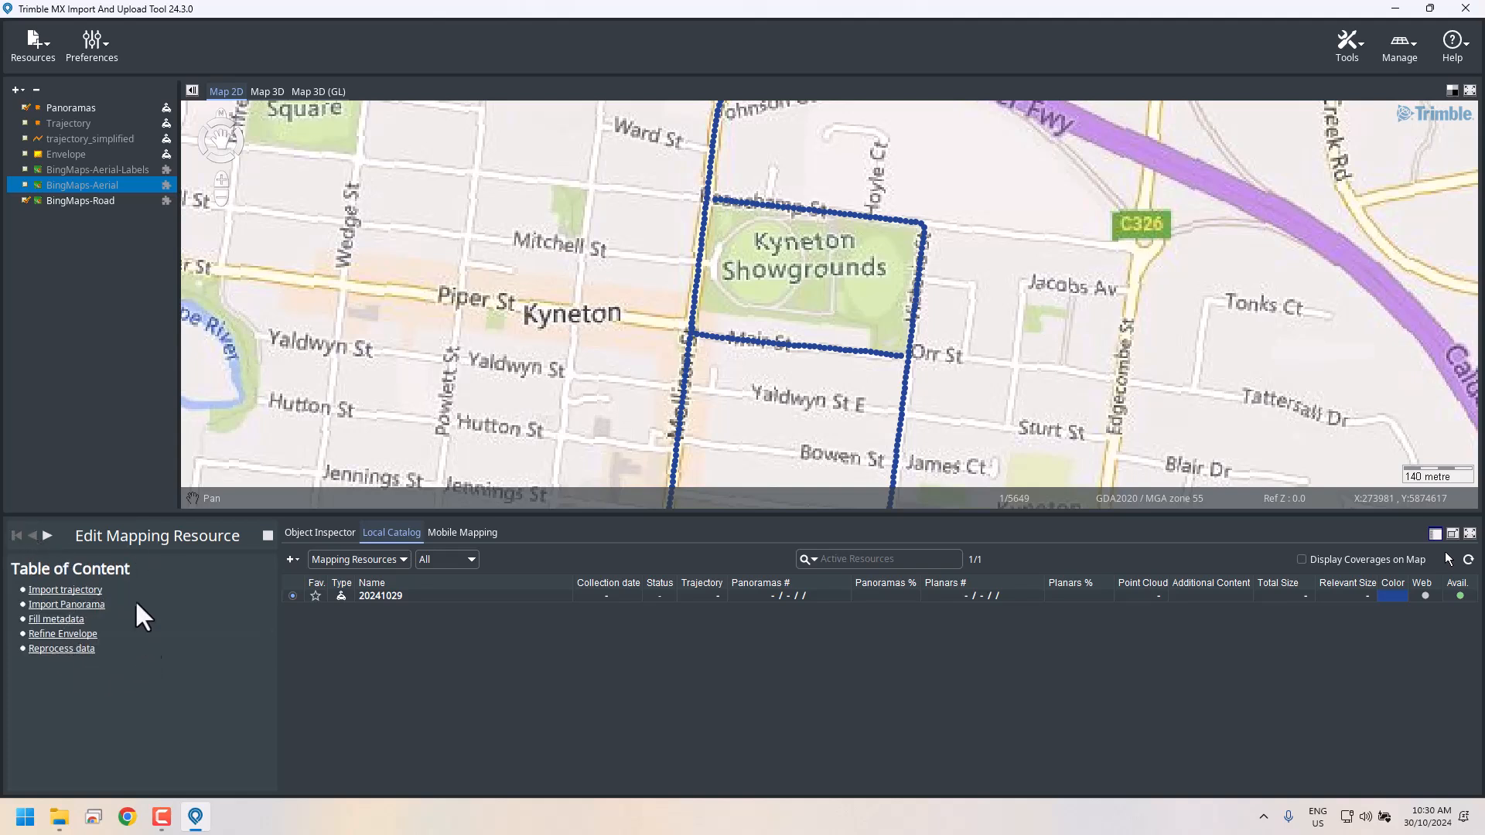
left_click(420, 596)
right_click(447, 600)
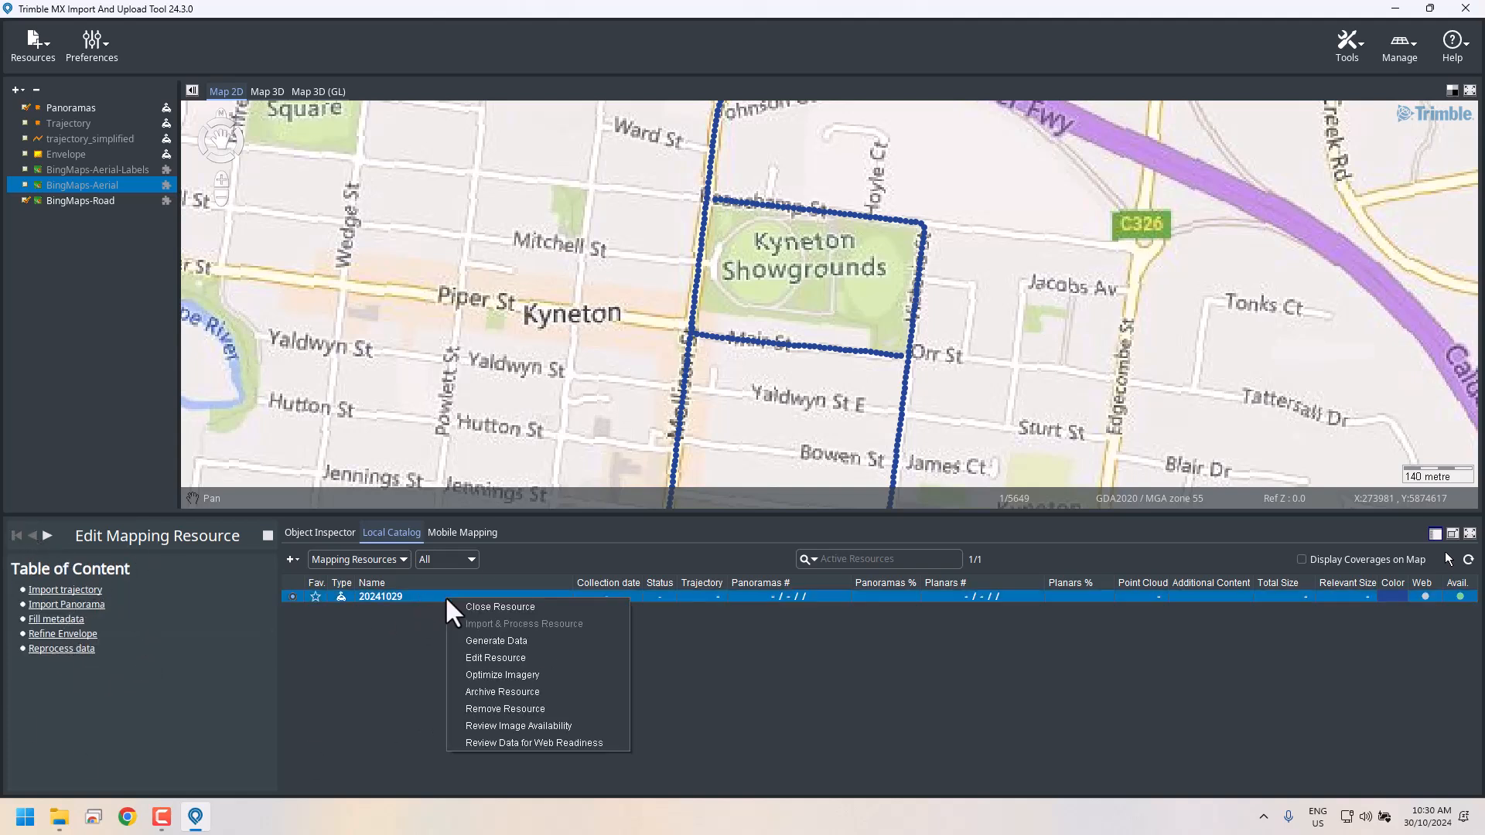
left_click(402, 636)
left_click_drag(753, 338, 830, 303)
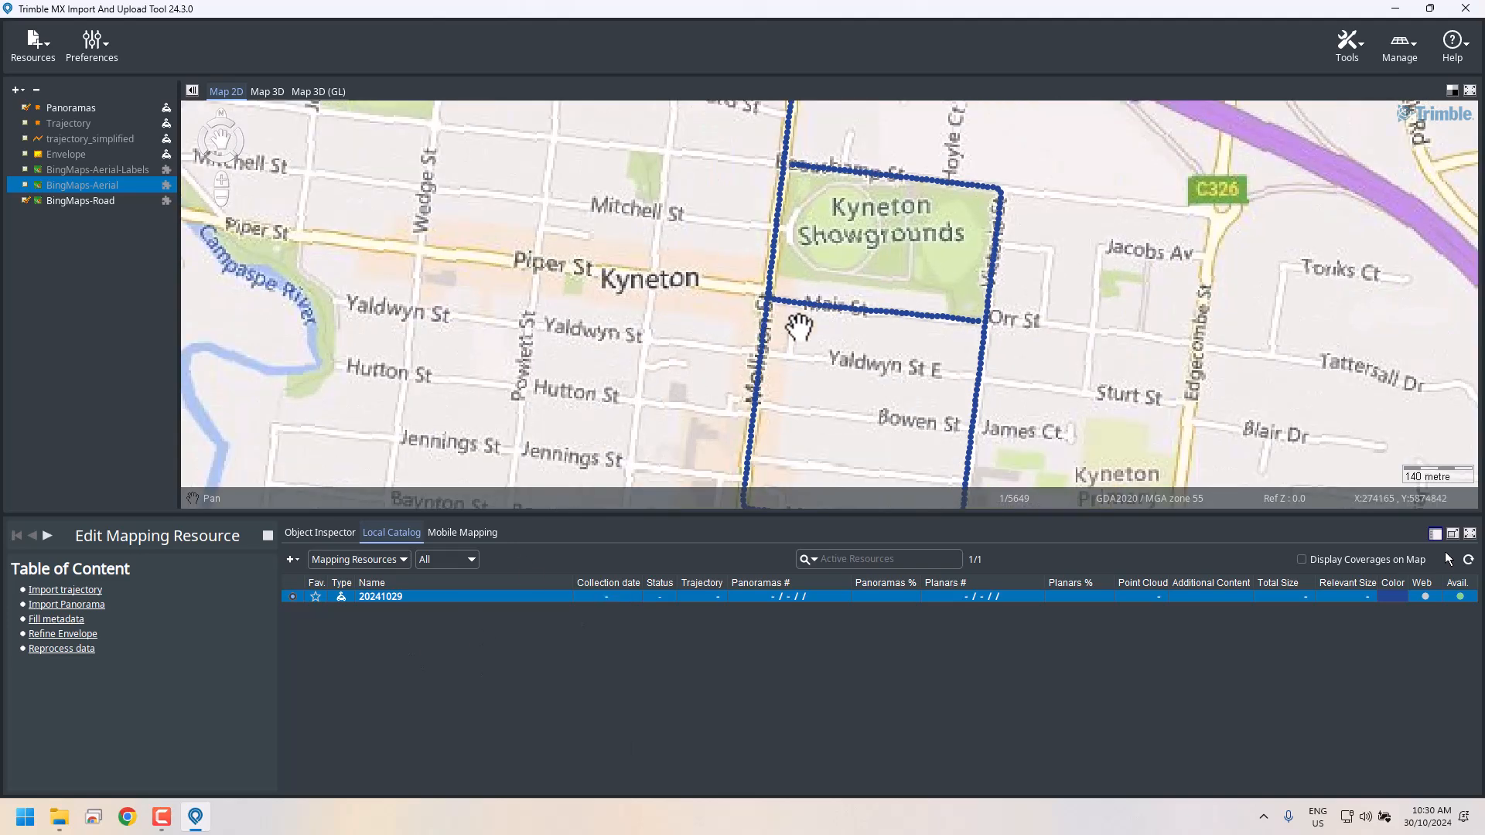
right_click(831, 303)
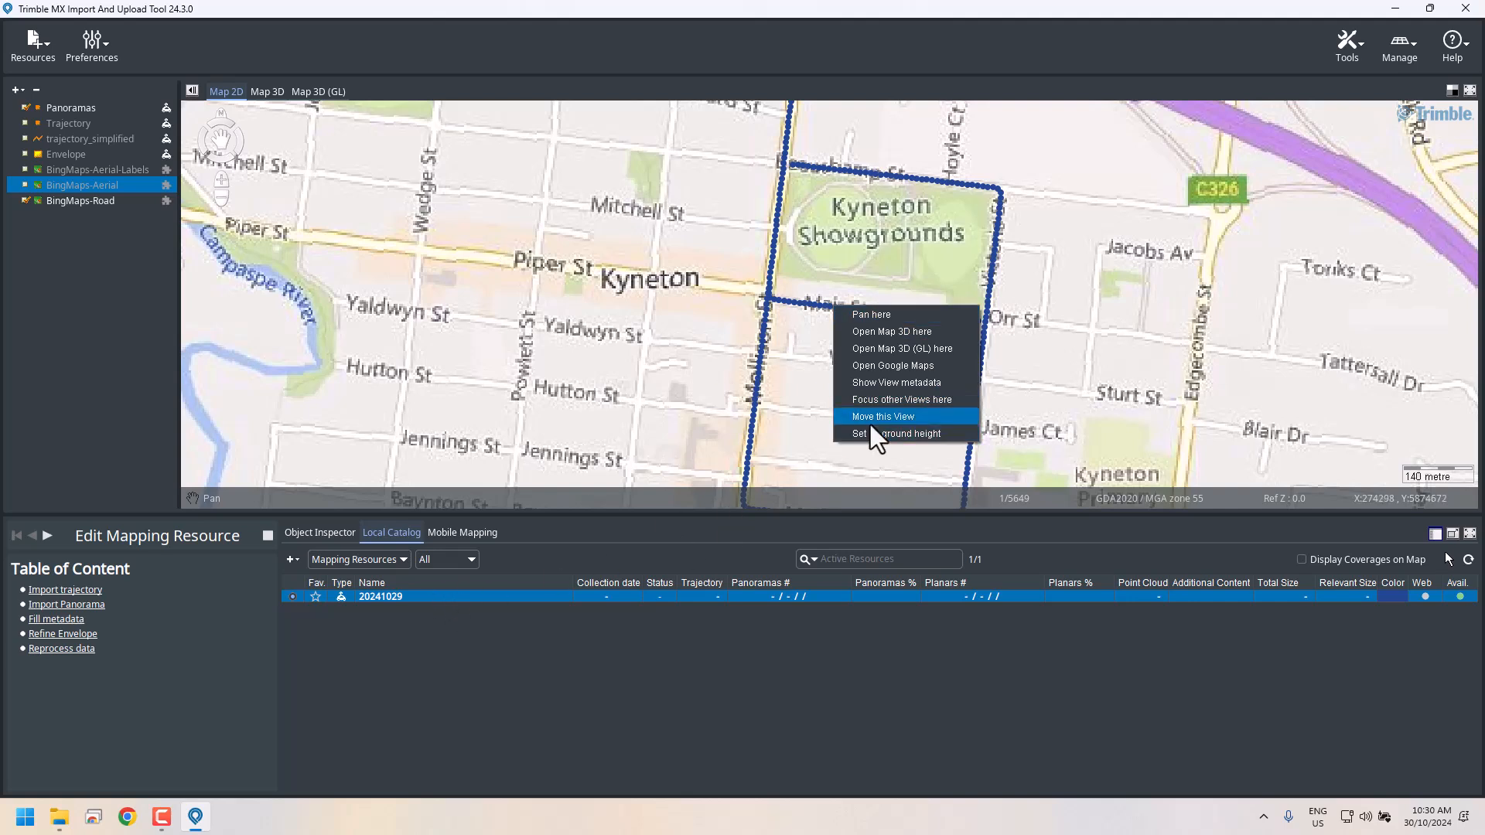
Select resource 20241029 and open a mobile mapping view on Mair St, turning the panorama along the road
left_click(454, 598)
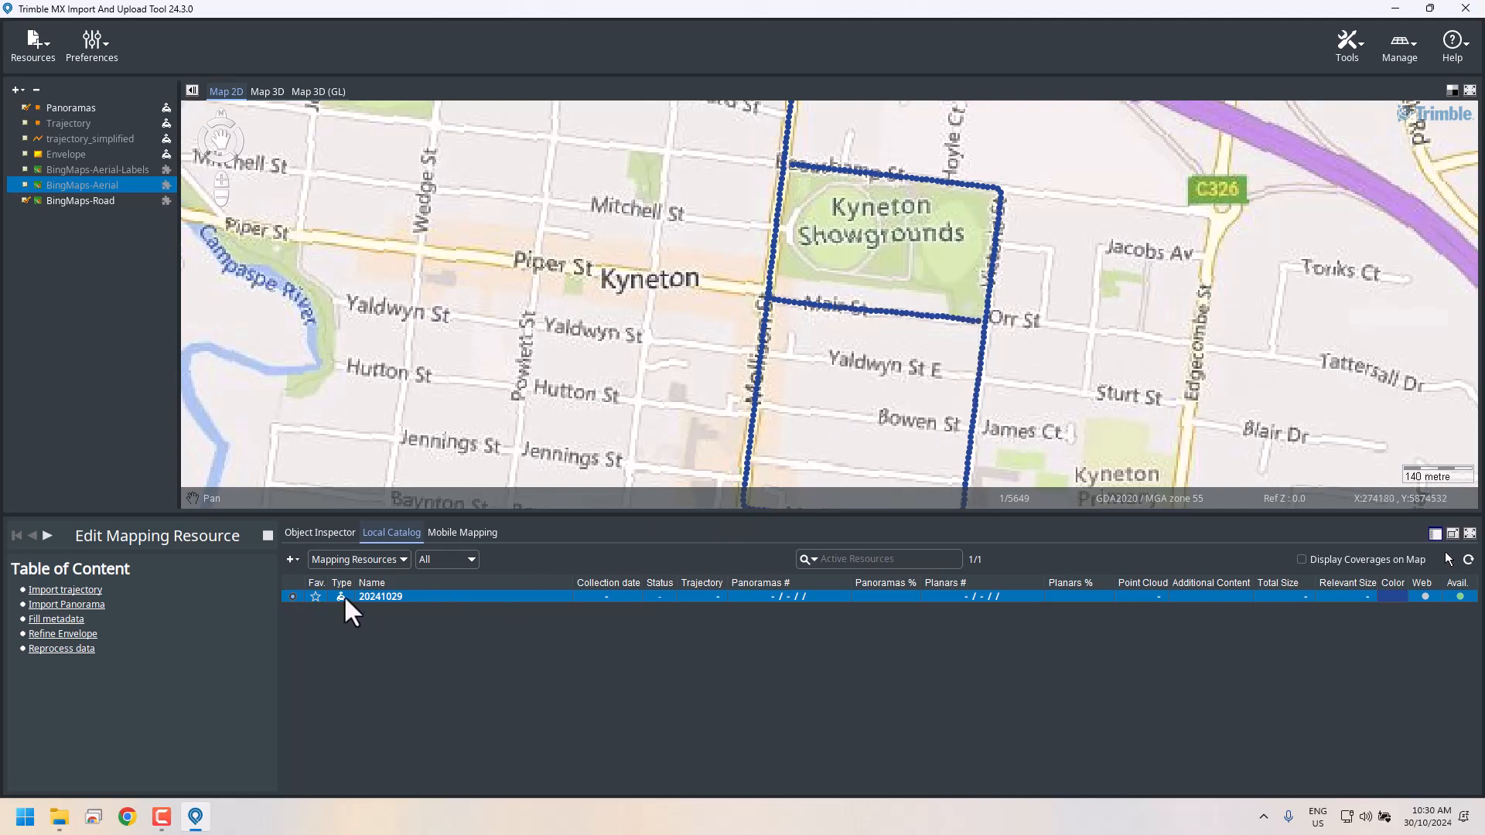
left_click(469, 532)
left_click(320, 557)
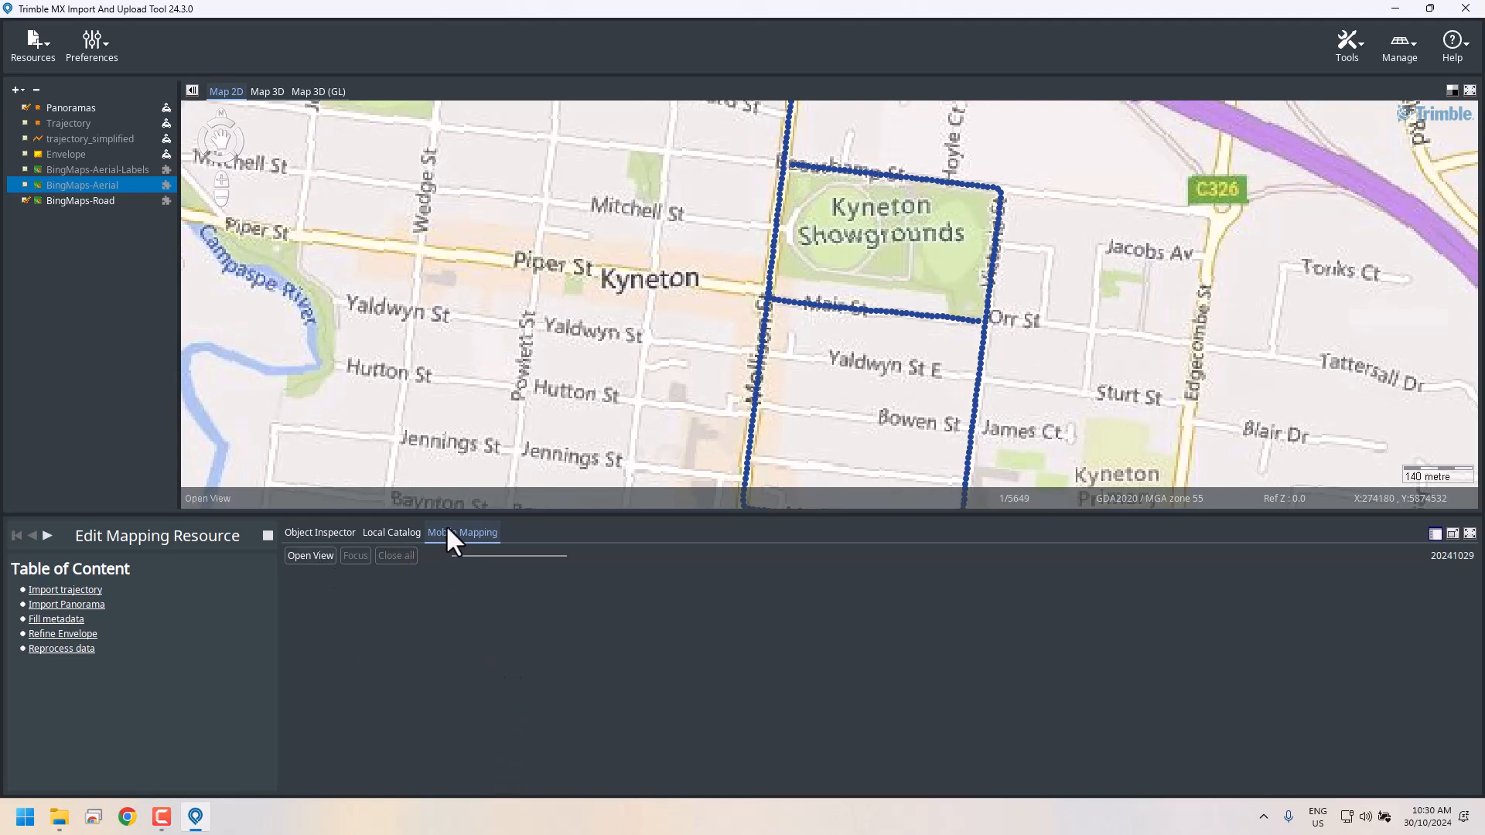
left_click(851, 307)
mouse_move(958, 709)
left_mouse_down()
mouse_move(662, 630)
mouse_move(579, 684)
mouse_move(704, 611)
mouse_move(799, 601)
mouse_move(938, 626)
mouse_move(667, 711)
left_mouse_up()
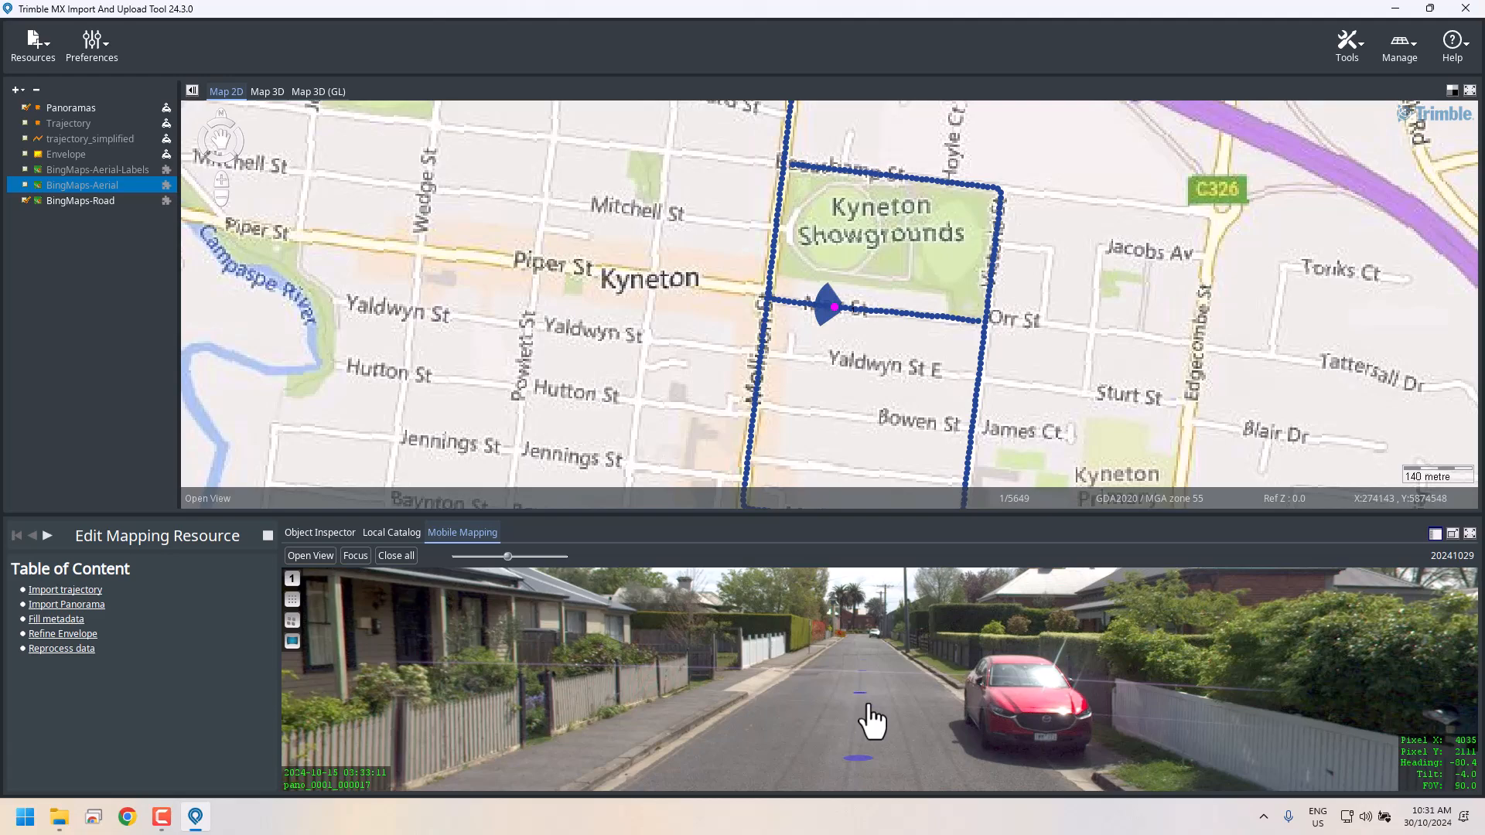
Step through the panoramas along Mair St toward the Orr St intersection to check the imagery against the map positions
left_click(868, 702)
mouse_move(582, 690)
left_mouse_down()
mouse_move(931, 640)
mouse_move(745, 653)
mouse_move(650, 723)
mouse_move(846, 723)
mouse_move(796, 711)
left_mouse_up()
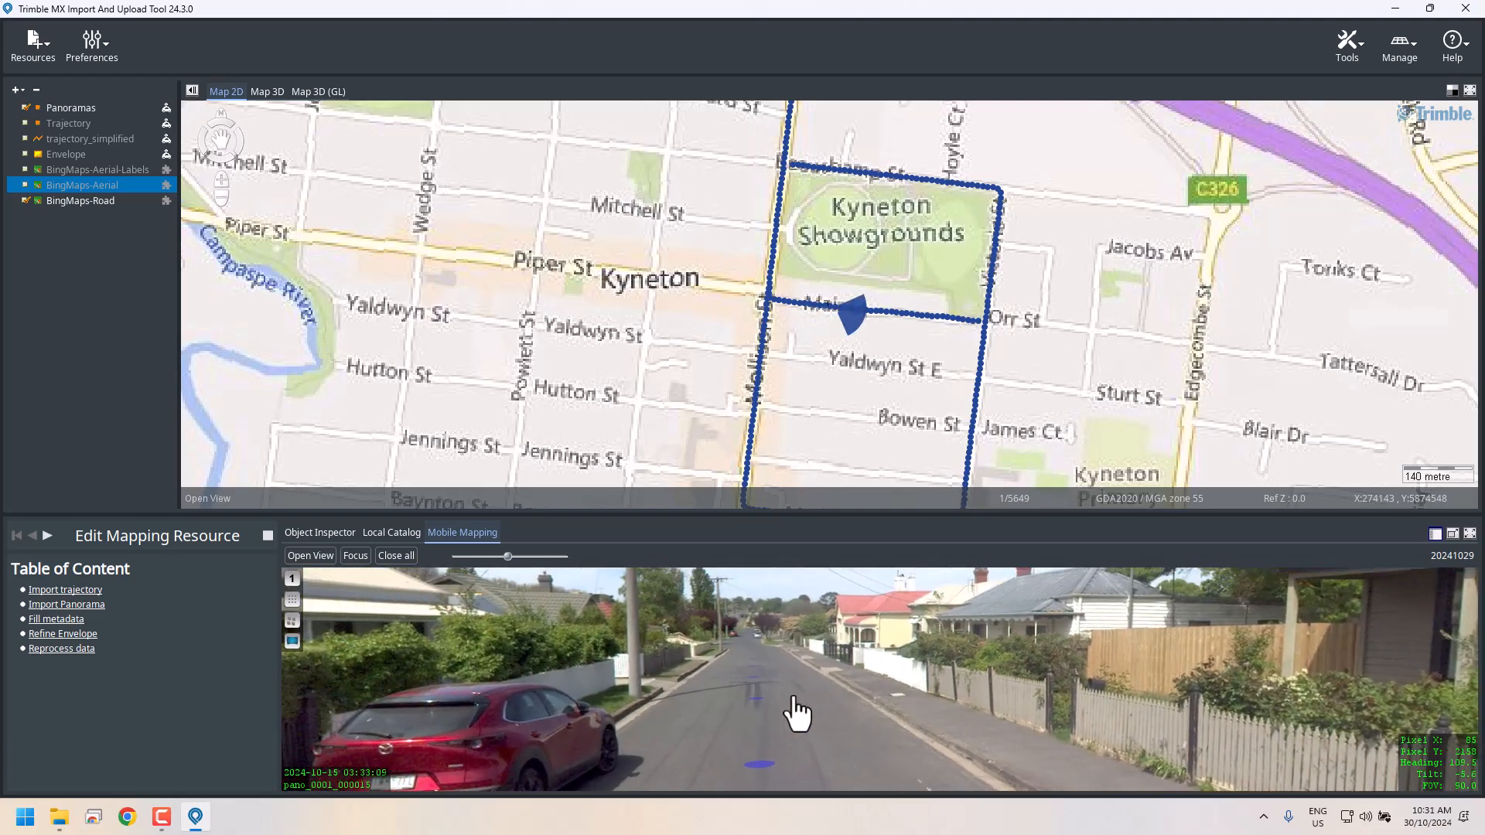
left_click(755, 658)
left_click(739, 674)
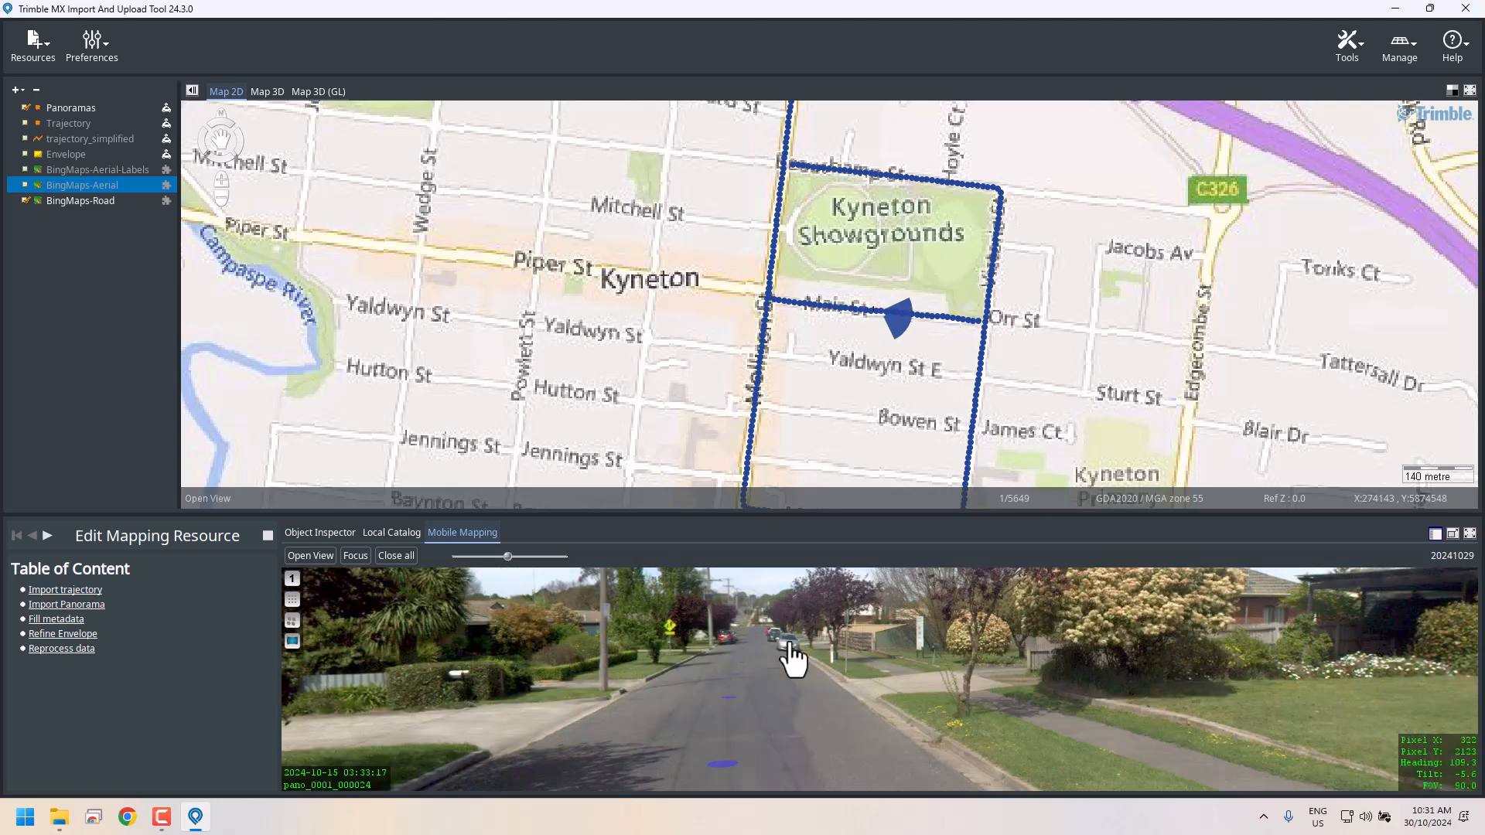
left_click(741, 681)
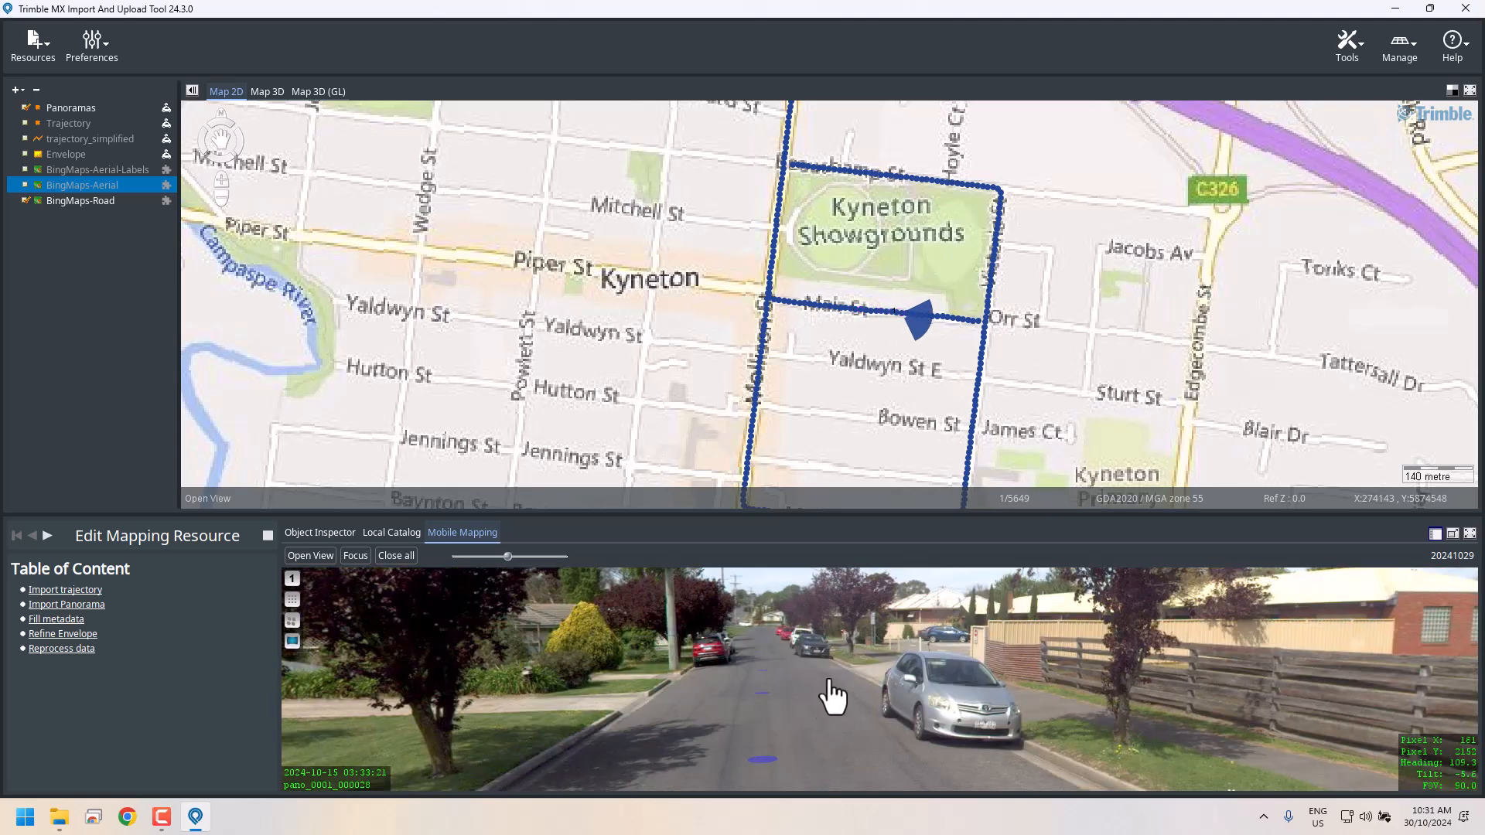
left_click(763, 670)
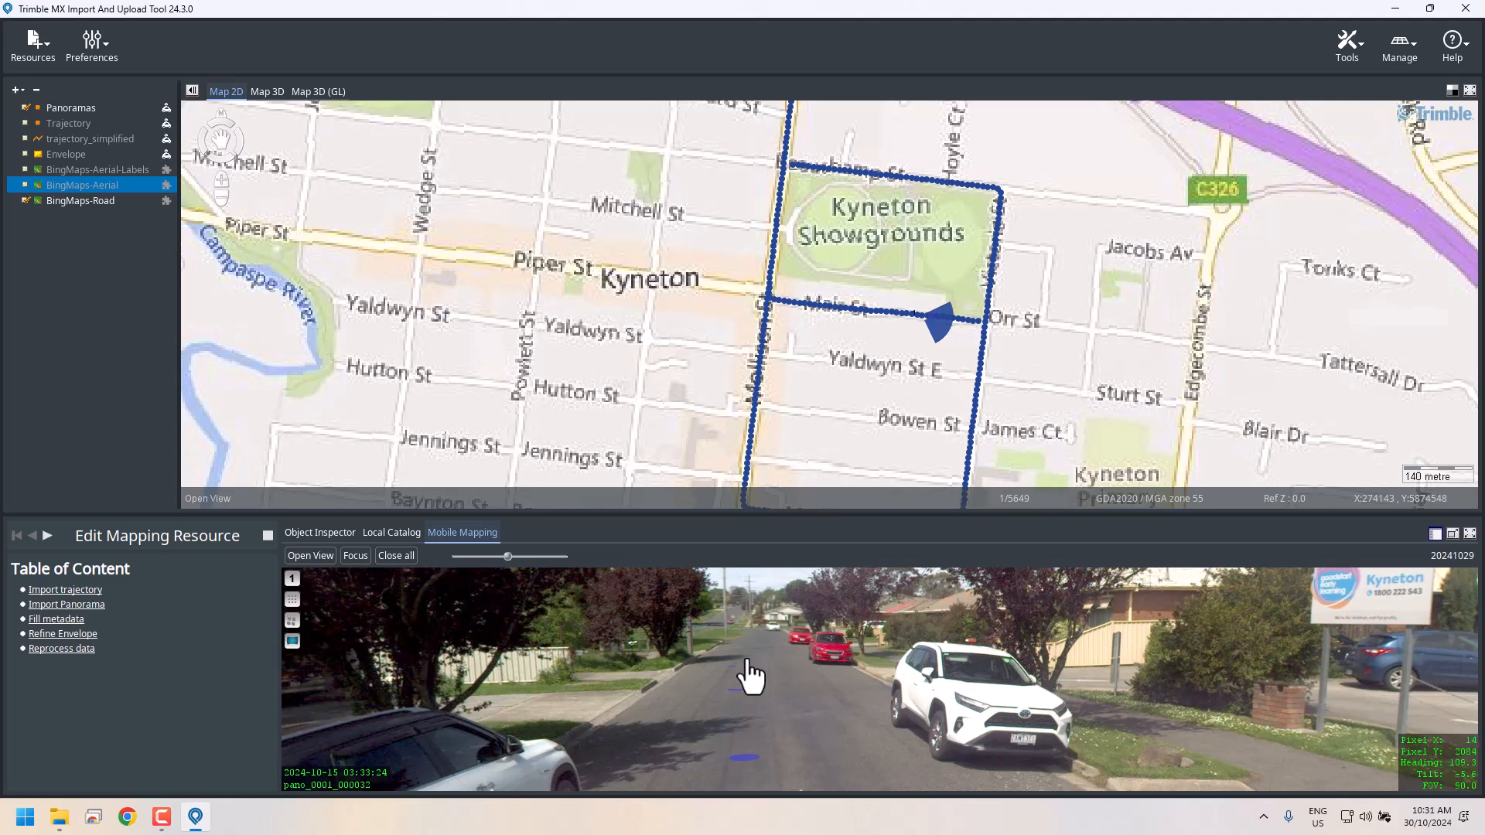
left_click(782, 704)
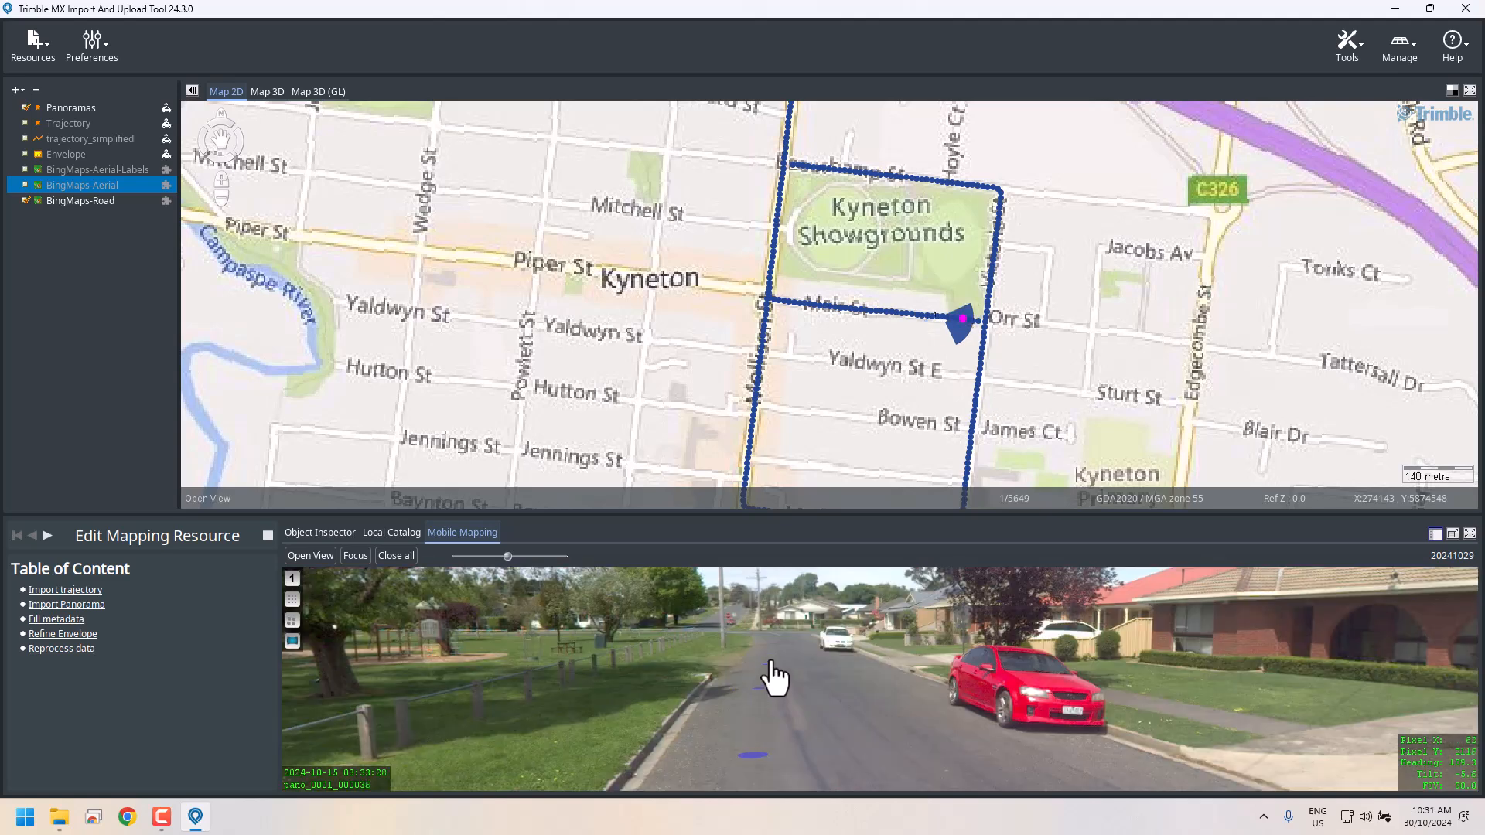
left_click(795, 687)
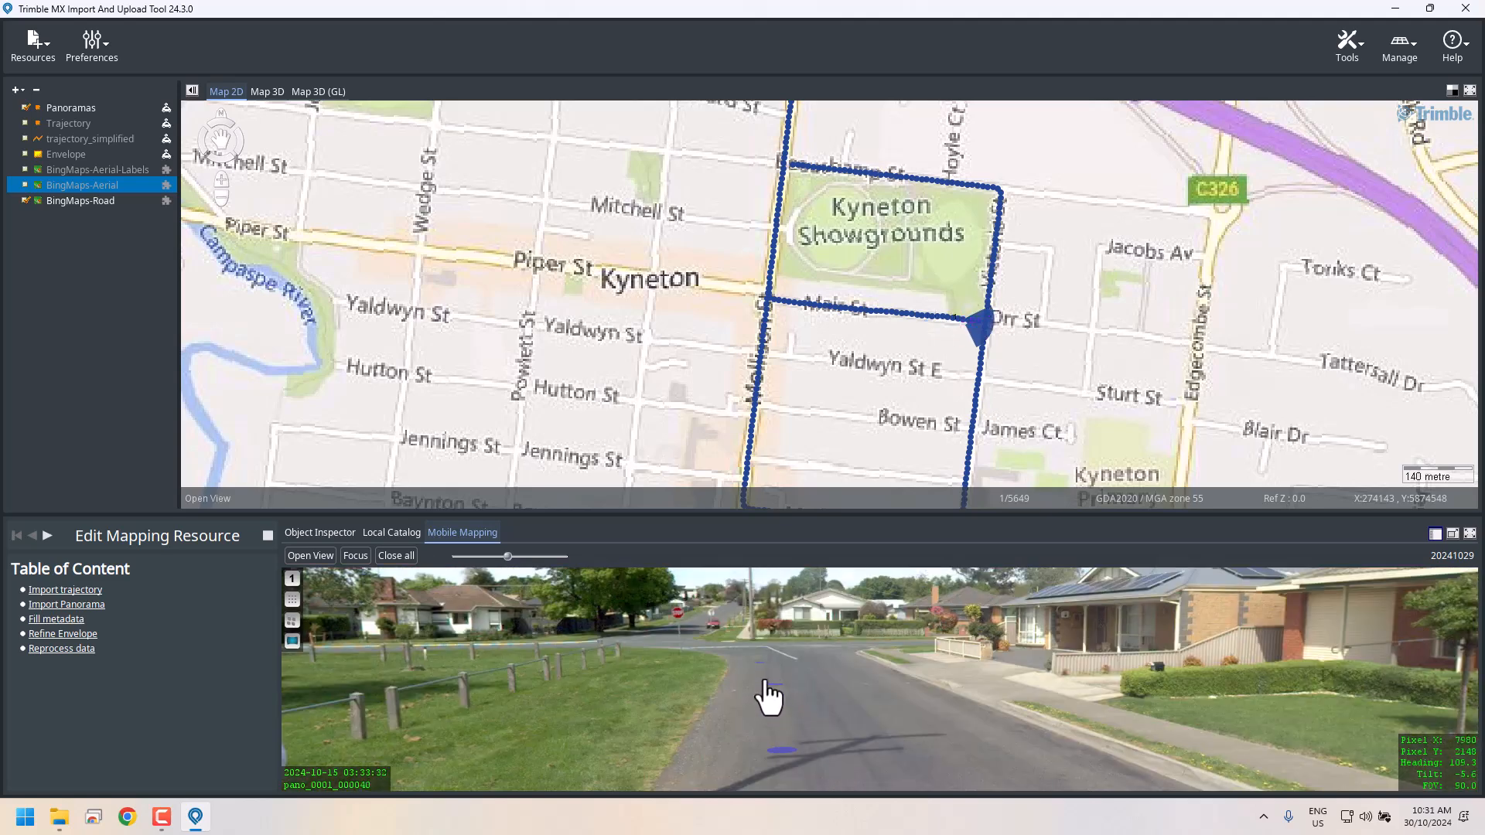
left_click(755, 670)
Rotate the panorama at the Orr St intersection to examine the surrounding imagery in every direction
left_click_drag(569, 695, 1098, 727)
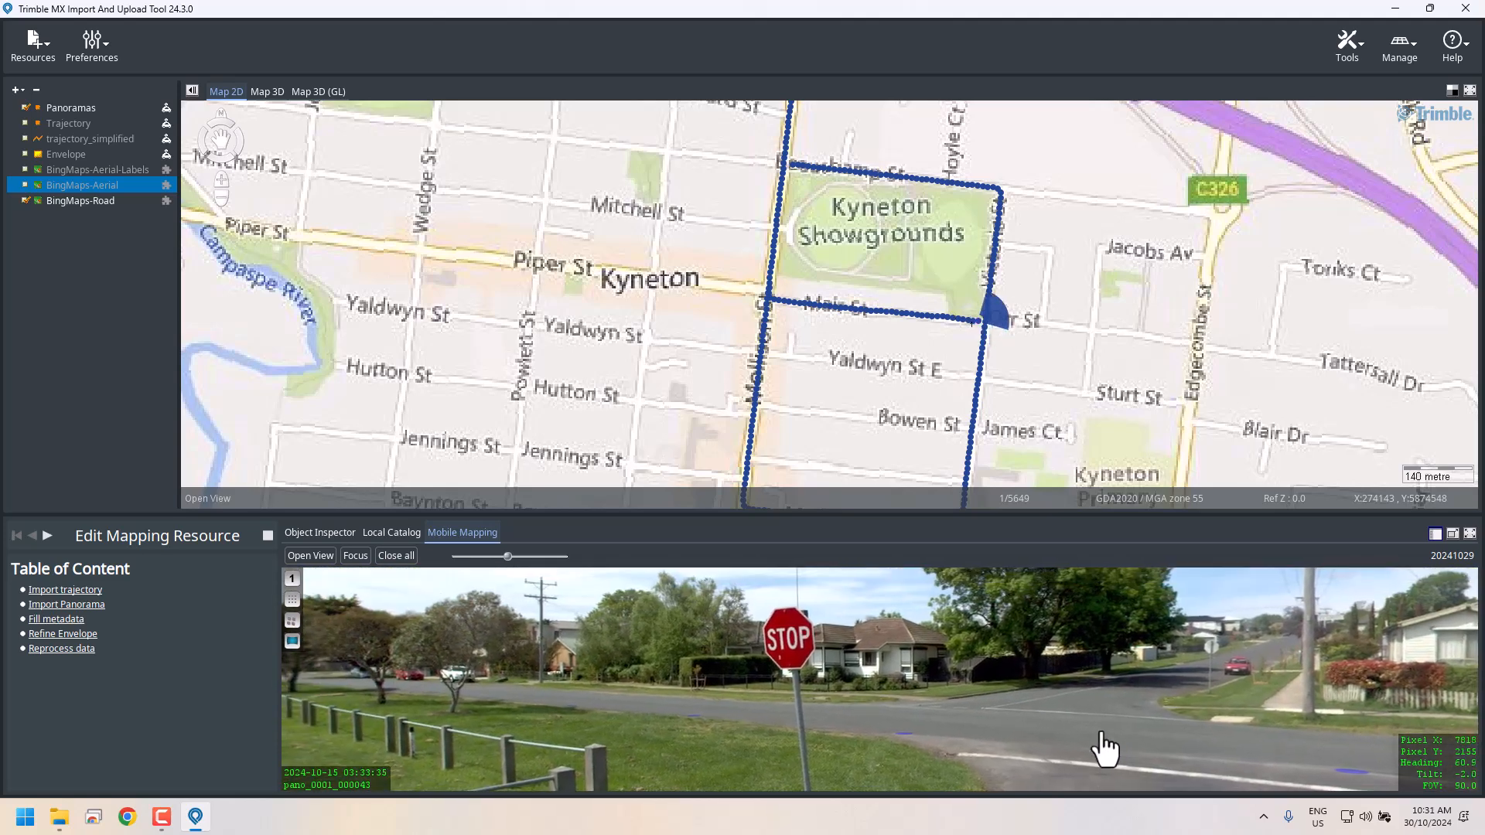
left_click_drag(488, 687, 352, 681)
left_click_drag(1245, 700, 696, 696)
left_click_drag(1238, 688, 657, 689)
left_click_drag(1192, 704, 495, 662)
left_click_drag(1122, 681, 430, 703)
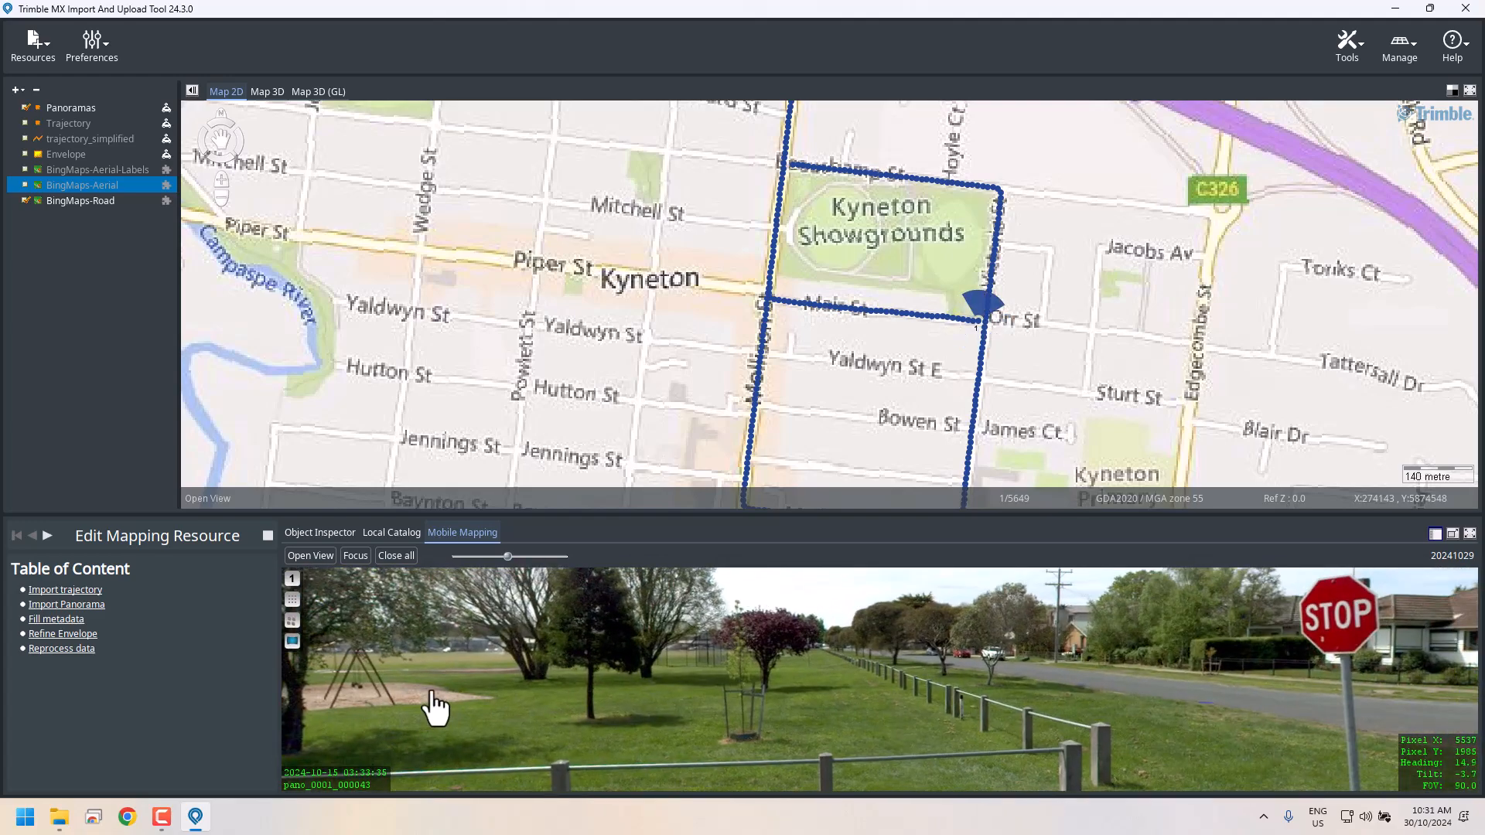